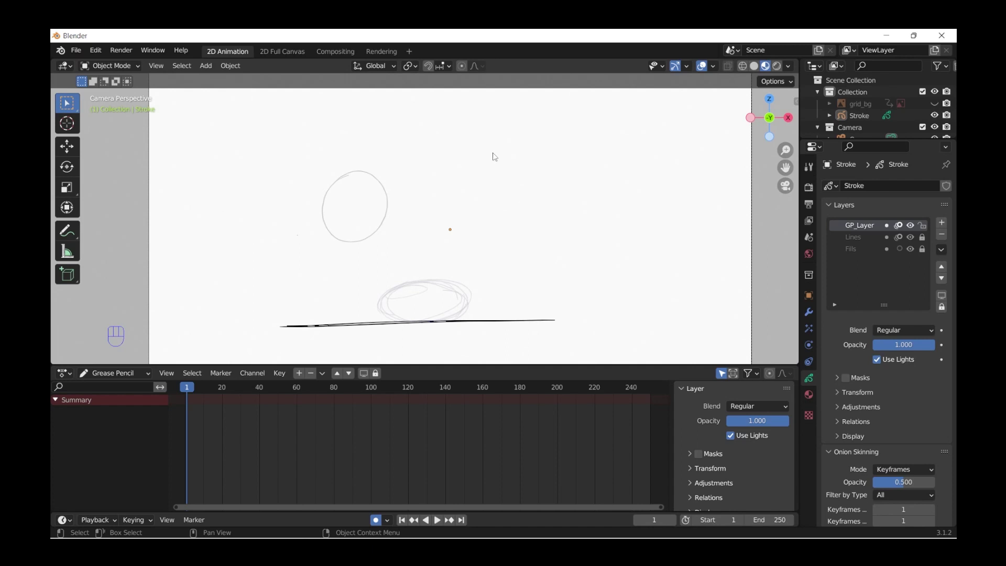
{"action": "left_click", "coordinate": [111, 65]}
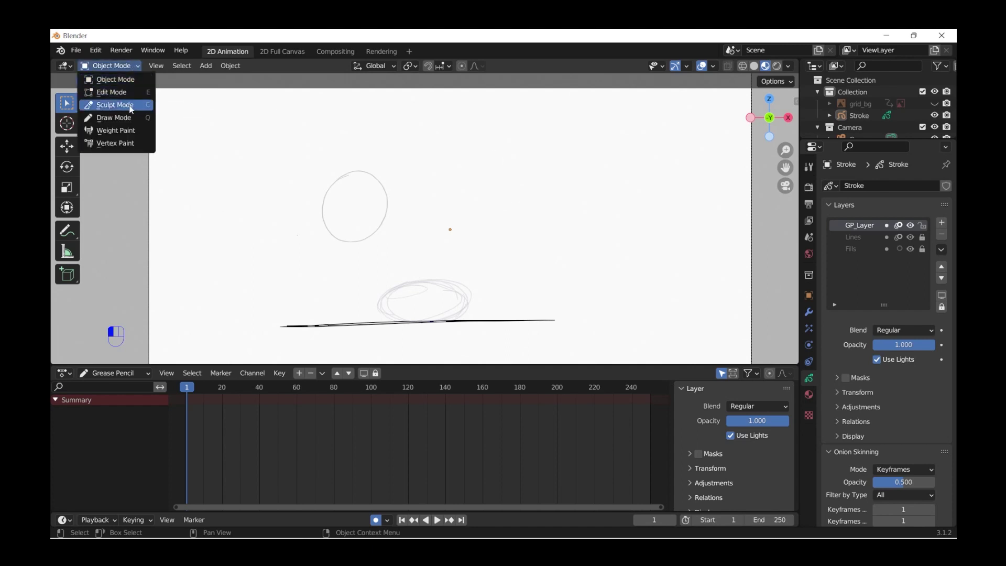
{"action": "left_click", "coordinate": [112, 79]}
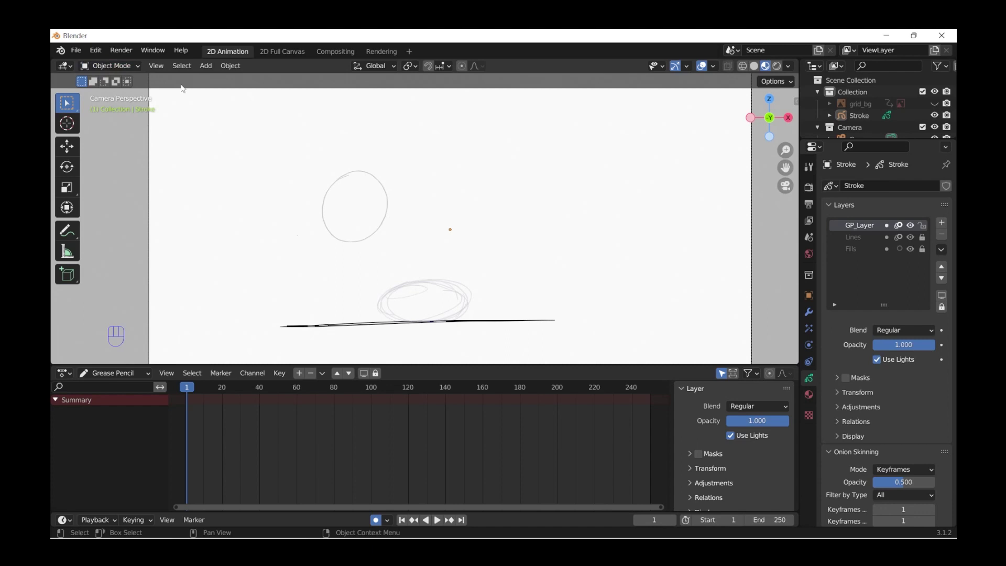
{"action": "left_click", "coordinate": [134, 67]}
{"action": "key", "text": "Tab"}
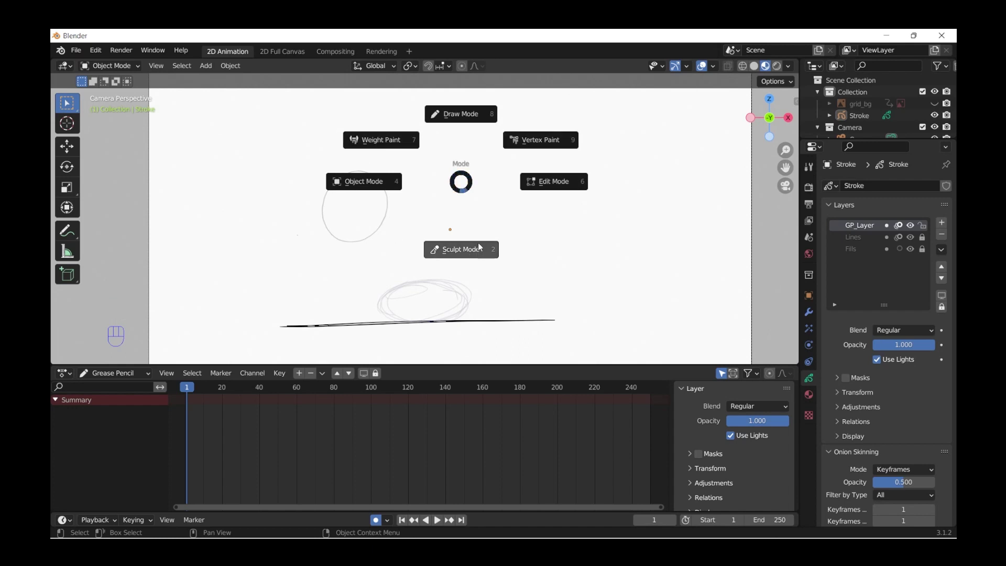
{"action": "left_click", "coordinate": [456, 177]}
In Draw Mode, trace the sketched ball on frame 1 with one closed circular stroke
{"action": "scroll", "coordinate": [426, 169], "scroll_direction": "up", "scroll_amount": 1}
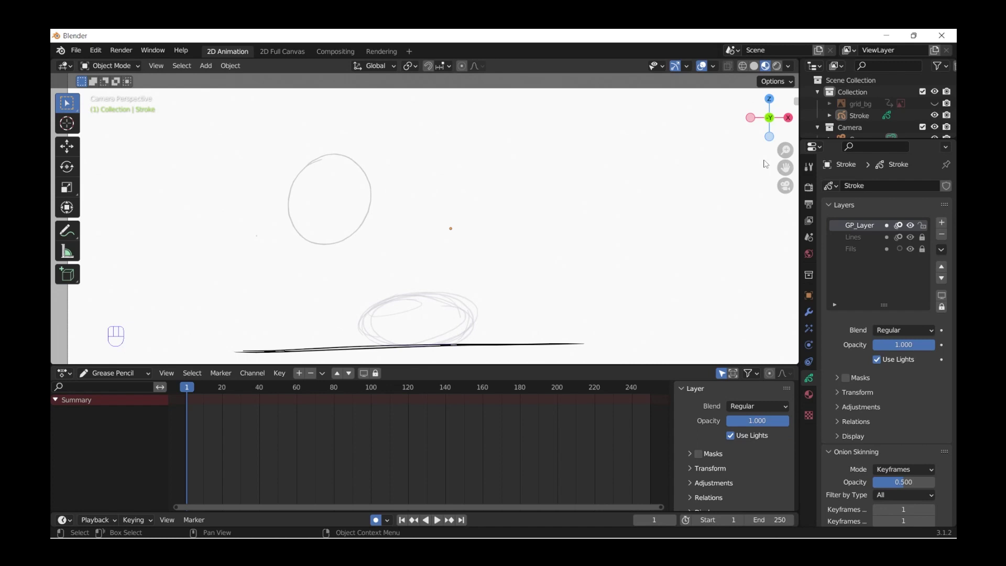
{"action": "key", "text": "q"}
{"action": "left_click_drag", "start_coordinate": [392, 217], "coordinate": [435, 195], "text": "alt"}
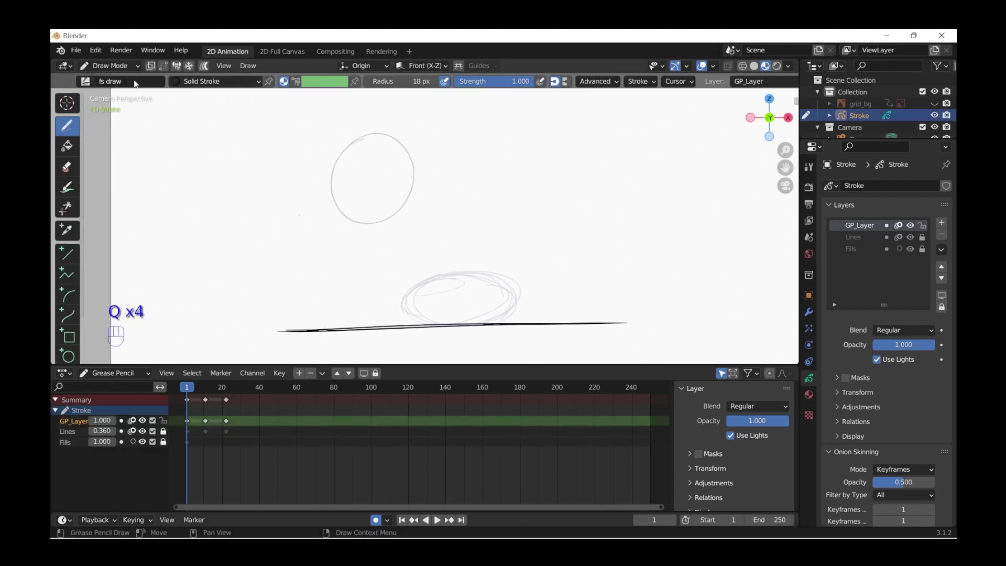
{"action": "scroll", "coordinate": [419, 138], "scroll_direction": "up", "scroll_amount": 2}
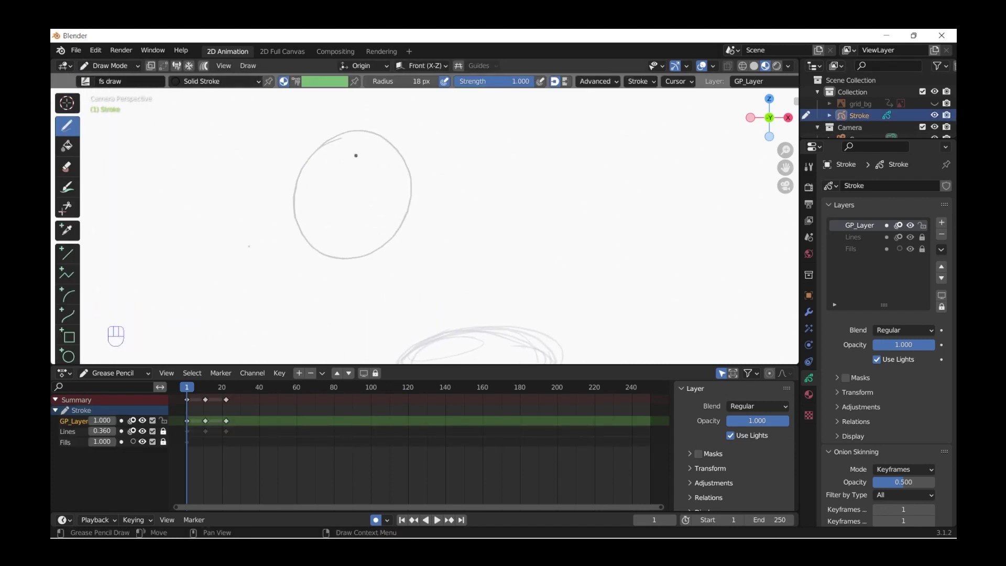
{"action": "left_click_drag", "start_coordinate": [441, 154], "coordinate": [369, 273]}
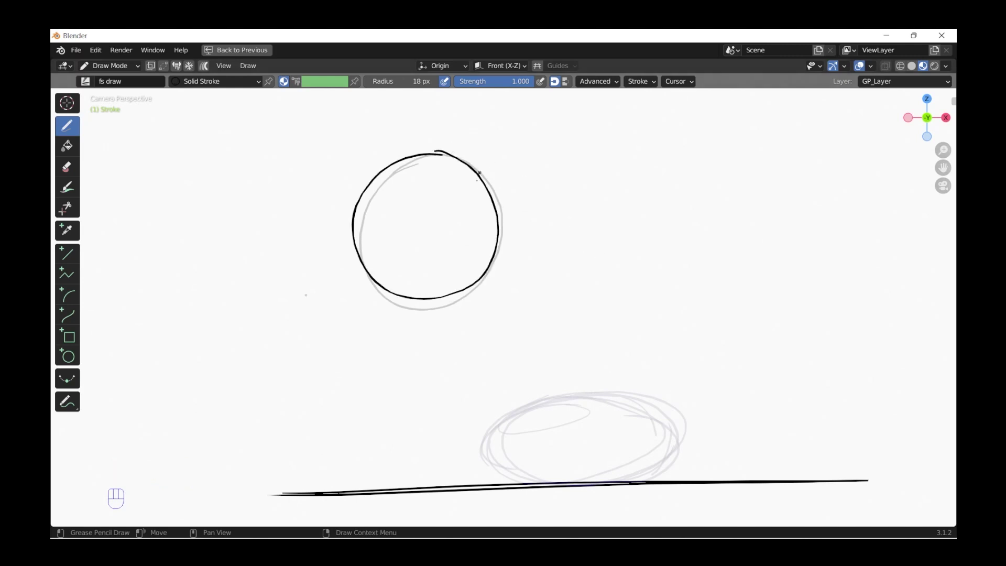
In Sculpt Mode, reshape the circle towards the sketch and close its upper gap, using brush radii of 164 px and 38 px
{"action": "key", "text": "c"}
{"action": "key", "text": "f"}
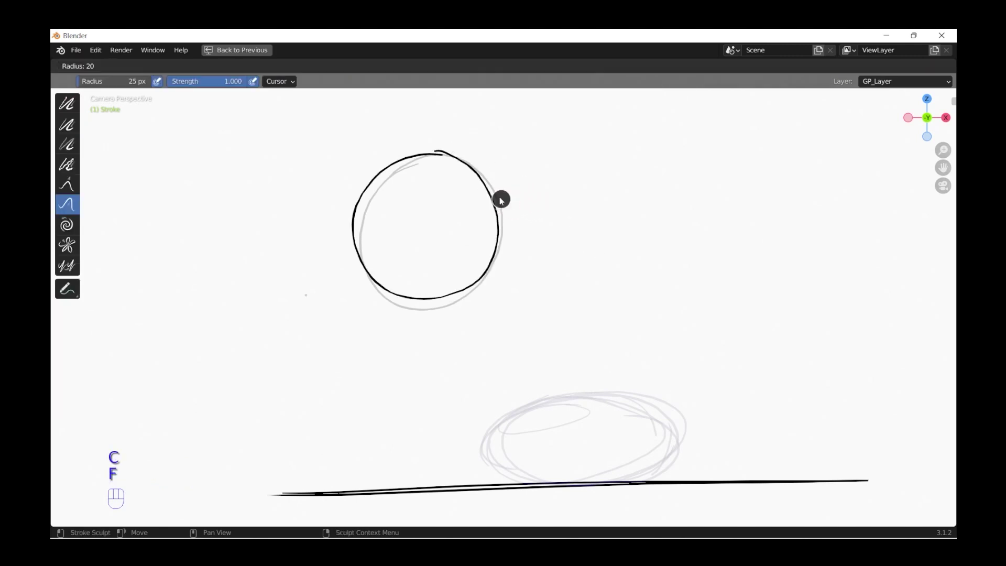
{"action": "left_click", "coordinate": [548, 204]}
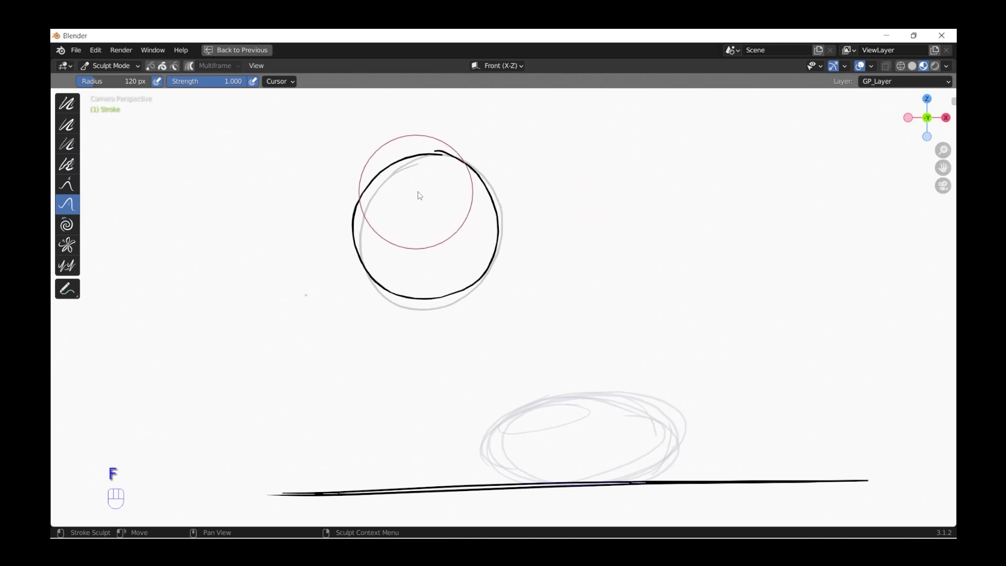
{"action": "key", "text": "Tab"}
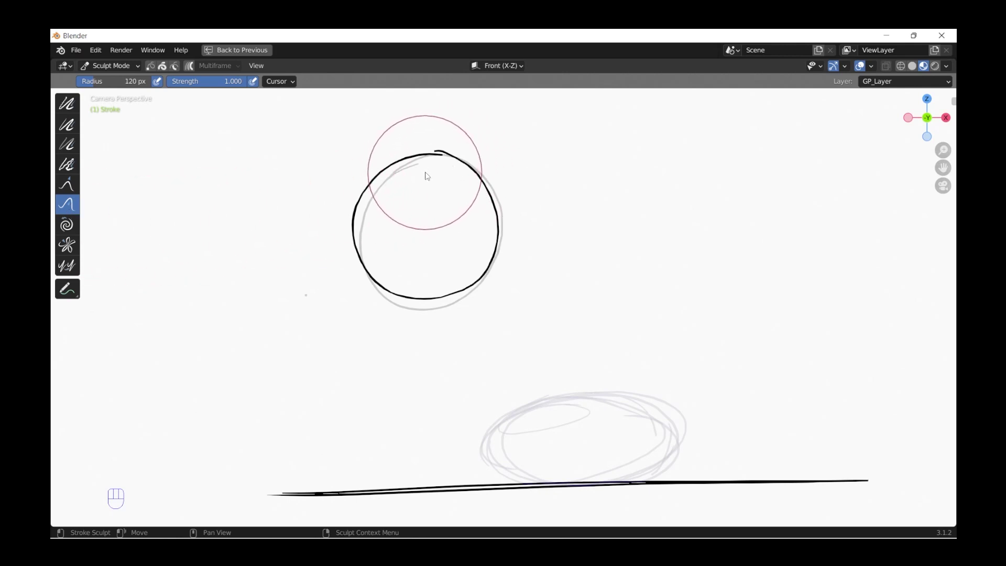
{"action": "key", "text": "f"}
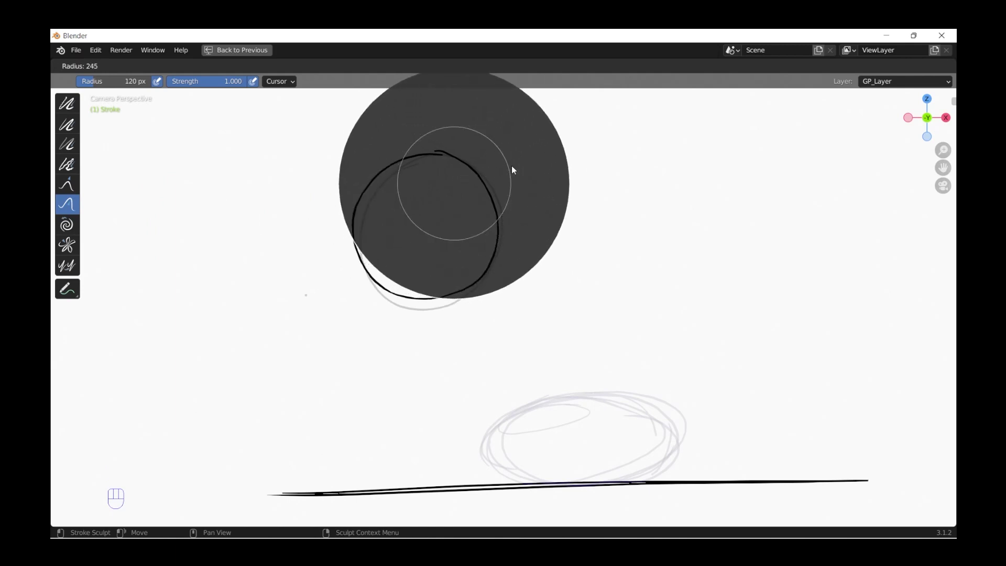
{"action": "left_click", "coordinate": [474, 176]}
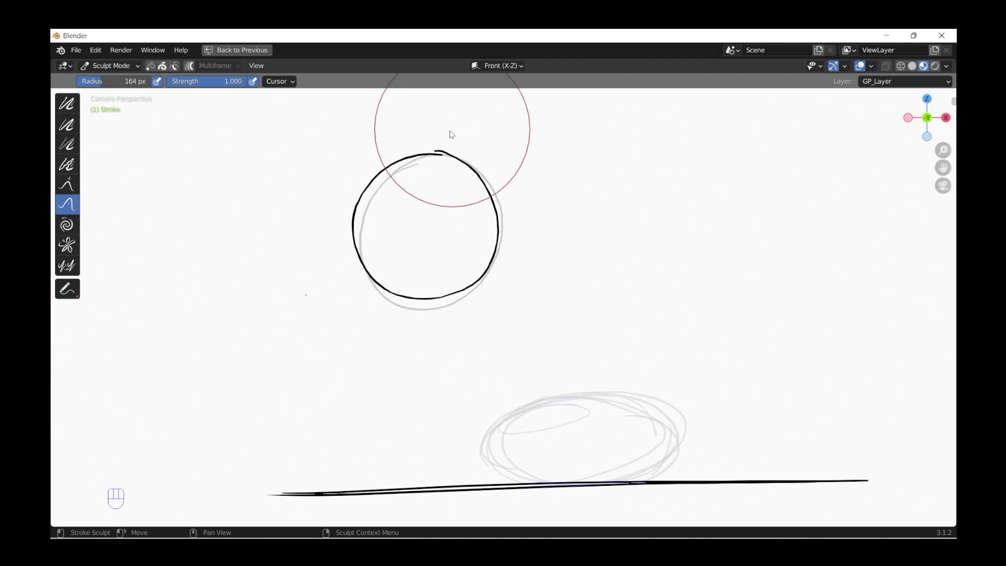
{"action": "mouse_move", "coordinate": [451, 135]}
{"action": "left_mouse_down"}
{"action": "mouse_move", "coordinate": [443, 172]}
{"action": "mouse_move", "coordinate": [466, 151]}
{"action": "mouse_move", "coordinate": [514, 206]}
{"action": "left_mouse_up"}
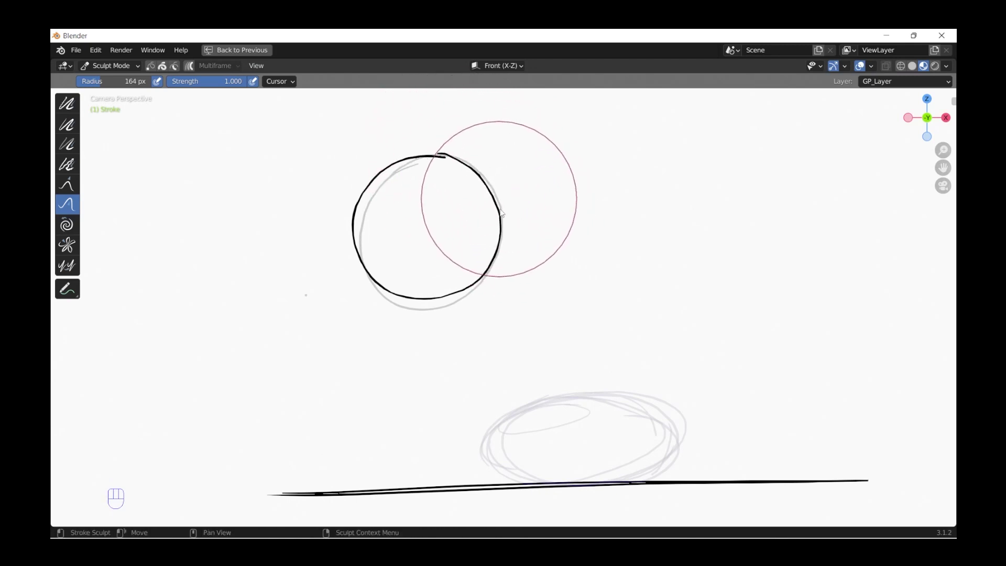
{"action": "left_click_drag", "start_coordinate": [438, 307], "coordinate": [435, 314]}
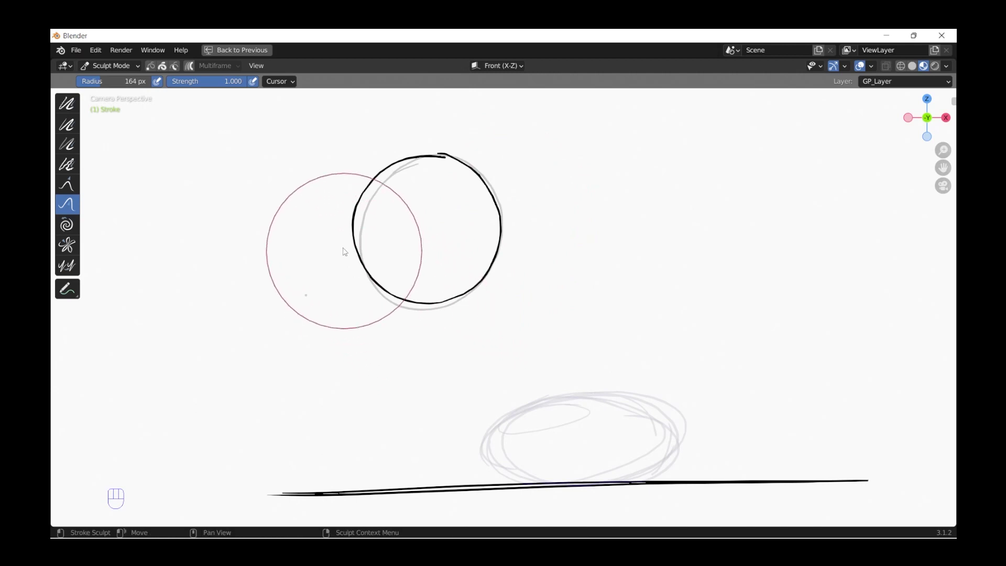
{"action": "mouse_move", "coordinate": [347, 209]}
{"action": "left_mouse_down"}
{"action": "mouse_move", "coordinate": [386, 152]}
{"action": "mouse_move", "coordinate": [445, 156]}
{"action": "left_mouse_up"}
{"action": "key", "text": "f"}
{"action": "left_click", "coordinate": [425, 171]}
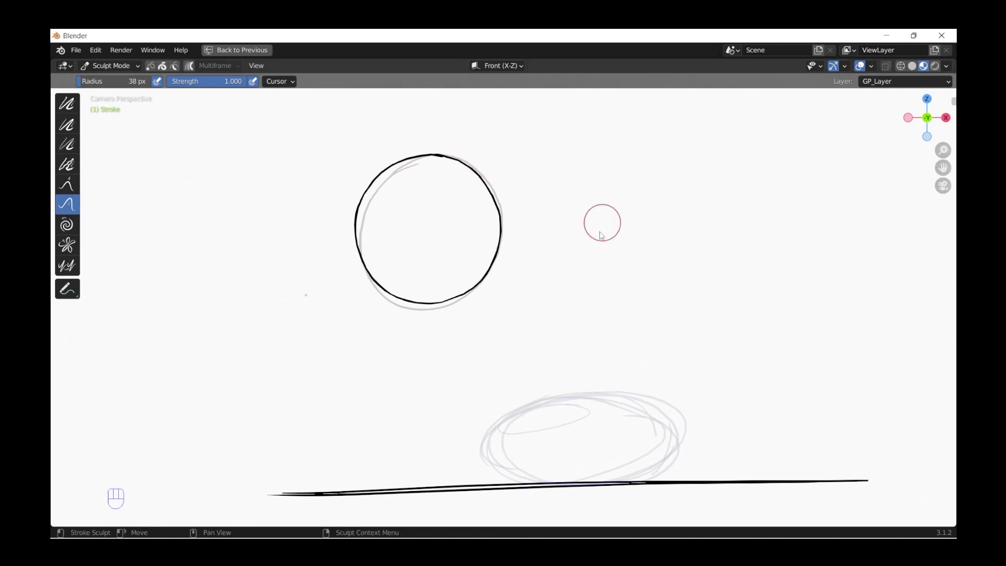
On frame 11, trace the squashed ball sketch above the ground line with an oval stroke in Draw Mode
{"action": "key", "text": "d"}
{"action": "key", "text": "a"}
{"action": "key", "text": "d"}
{"action": "middle_click_drag", "start_coordinate": [659, 331], "coordinate": [580, 214], "text": "alt"}
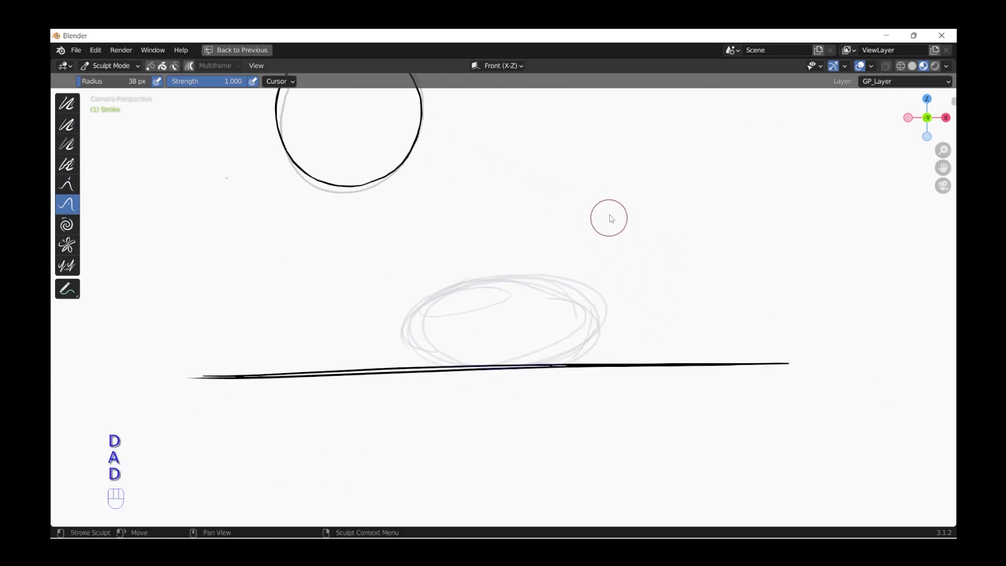
{"action": "key", "text": "d"}
{"action": "middle_click_drag", "start_coordinate": [577, 187], "coordinate": [587, 226], "text": "alt"}
{"action": "left_click_drag", "start_coordinate": [576, 313], "coordinate": [525, 307]}
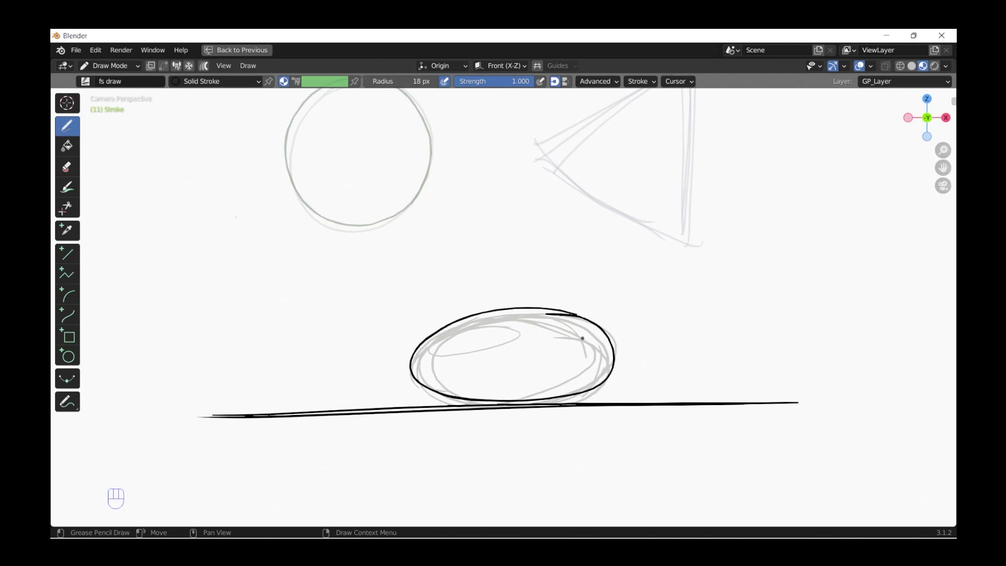
Reshape the oval in Sculpt Mode with a 133 px brush so its underside touches the ground line and its sides round out
{"action": "key", "text": "c"}
{"action": "key", "text": "f"}
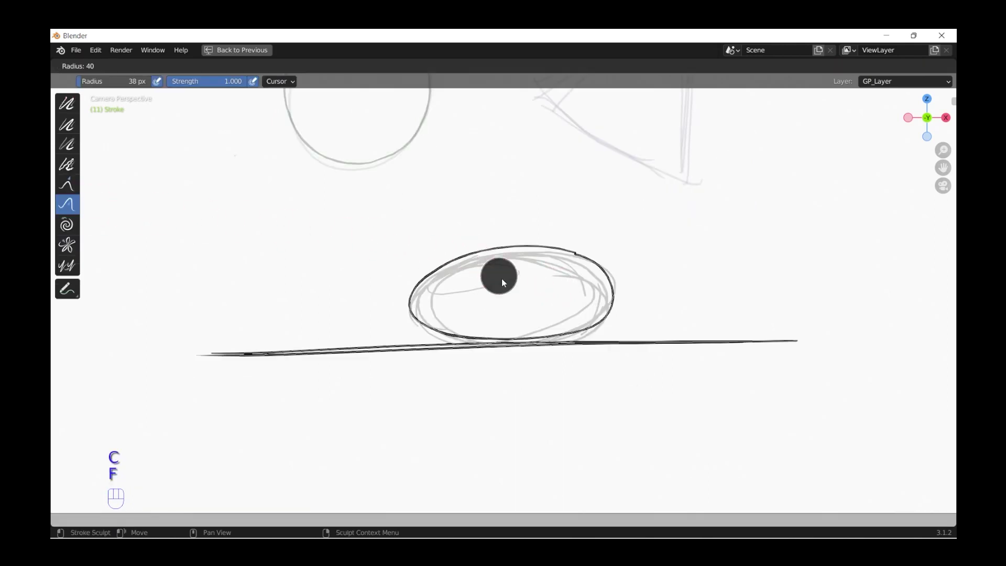
{"action": "left_click", "coordinate": [544, 293]}
{"action": "left_click_drag", "start_coordinate": [469, 337], "coordinate": [486, 337]}
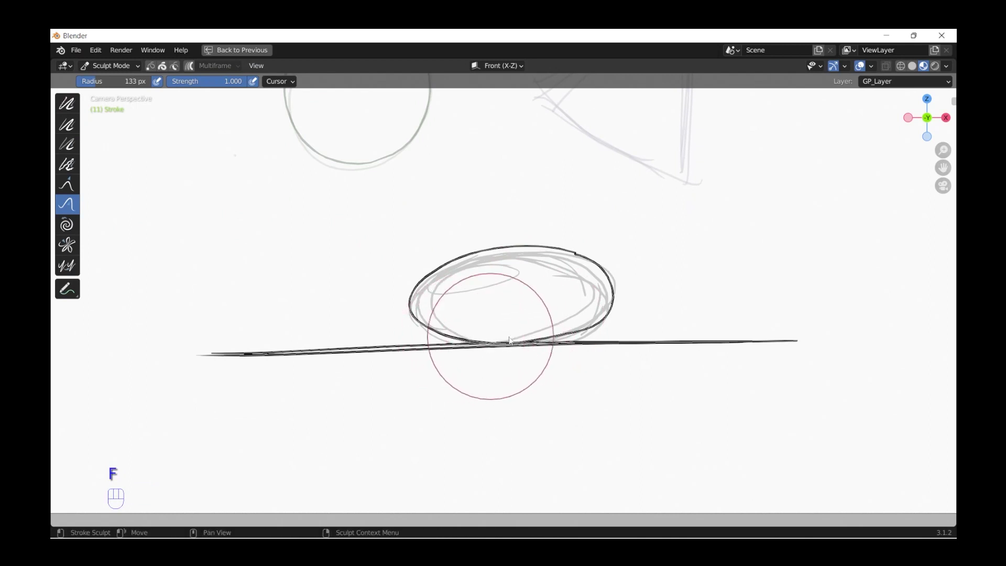
{"action": "left_click_drag", "start_coordinate": [554, 337], "coordinate": [563, 342]}
{"action": "mouse_move", "coordinate": [623, 311]}
{"action": "left_mouse_down"}
{"action": "mouse_move", "coordinate": [619, 282]}
{"action": "mouse_move", "coordinate": [592, 240]}
{"action": "mouse_move", "coordinate": [544, 242]}
{"action": "left_mouse_up"}
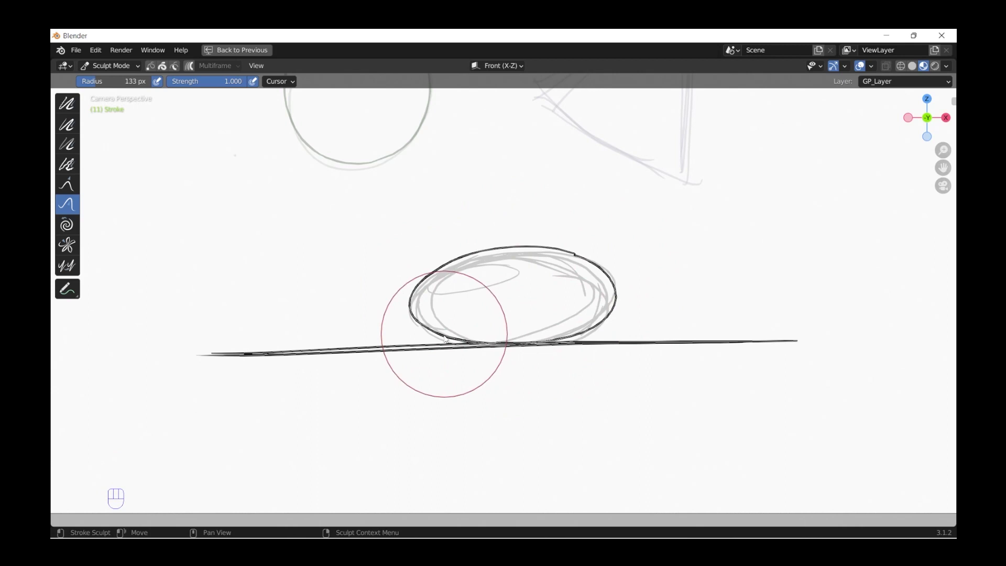
{"action": "mouse_move", "coordinate": [623, 317]}
{"action": "left_mouse_down"}
{"action": "mouse_move", "coordinate": [595, 236]}
{"action": "mouse_move", "coordinate": [581, 244]}
{"action": "mouse_move", "coordinate": [545, 234]}
{"action": "left_mouse_up"}
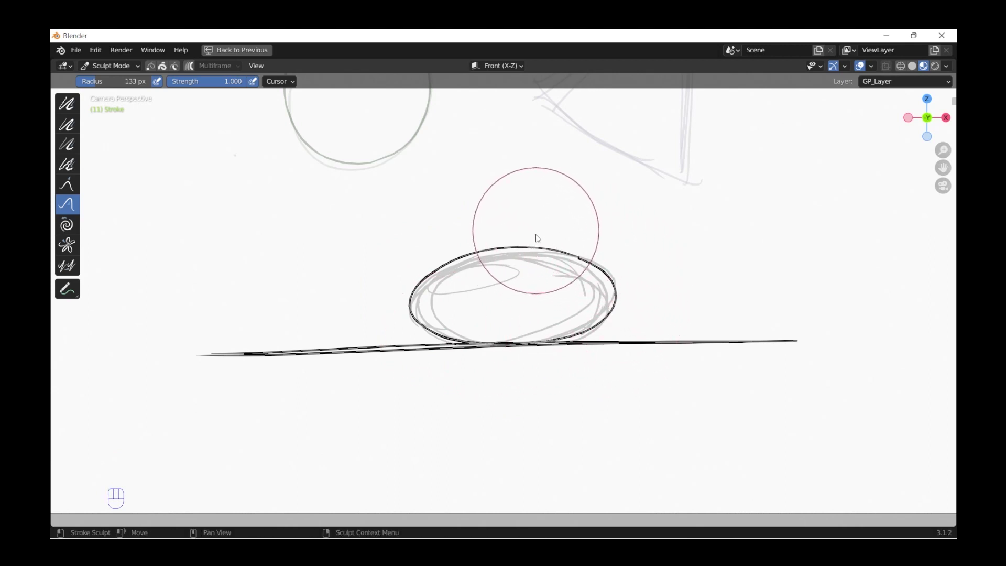
{"action": "mouse_move", "coordinate": [592, 309]}
{"action": "left_mouse_down"}
{"action": "mouse_move", "coordinate": [612, 298]}
{"action": "mouse_move", "coordinate": [567, 262]}
{"action": "left_mouse_up"}
On frame 22, trace the three sides of the sketched triangle in Draw Mode
{"action": "key", "text": "a"}
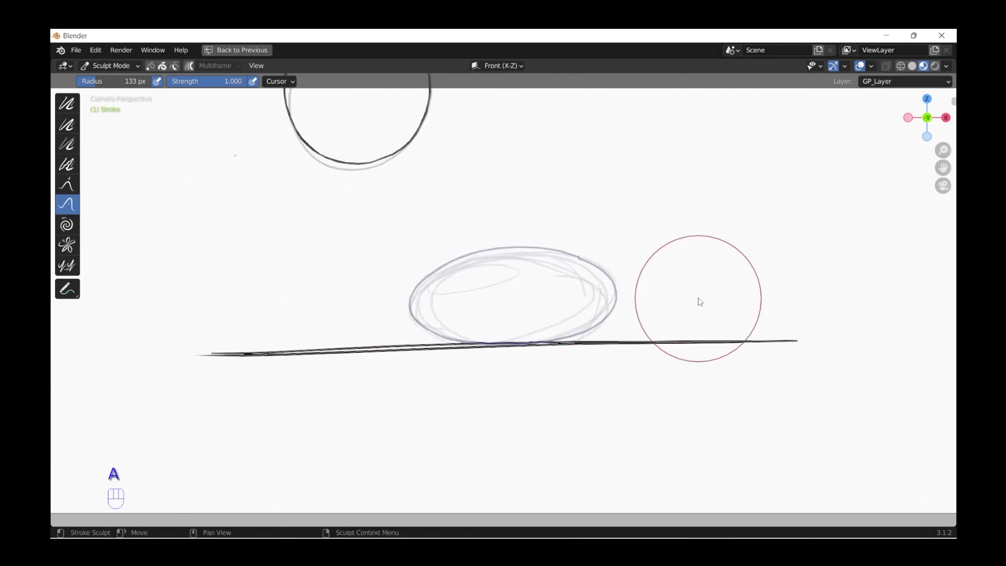
{"action": "key", "text": "d"}
{"action": "key", "text": "d"}
{"action": "key", "text": "q"}
{"action": "key", "text": "a"}
{"action": "key", "text": "d"}
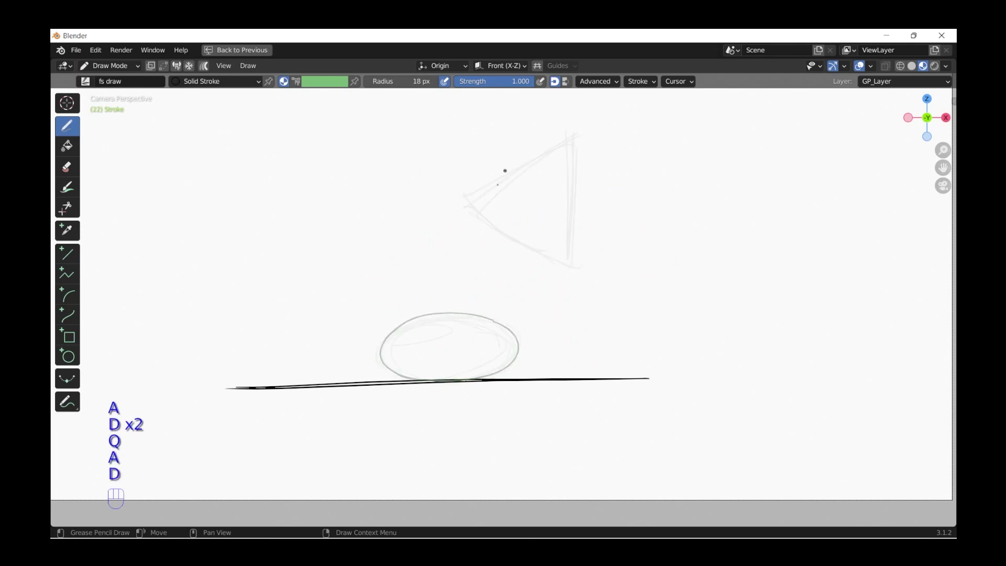
{"action": "key", "text": "a"}
{"action": "key", "text": "d"}
{"action": "key", "text": "a"}
{"action": "key", "text": "d"}
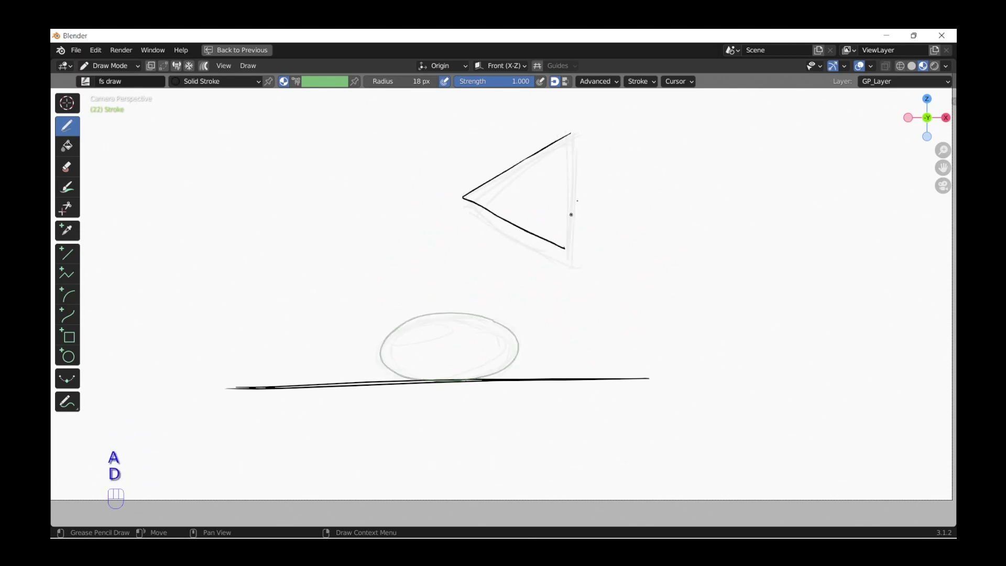
{"action": "key", "text": "ctrl+y"}
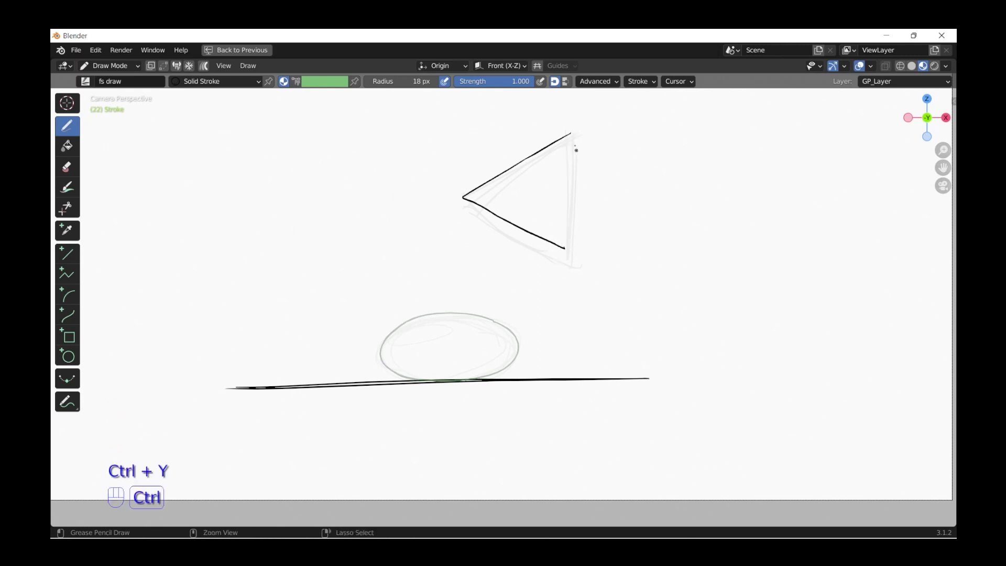
{"action": "left_click_drag", "start_coordinate": [570, 132], "coordinate": [570, 155]}
{"action": "key", "text": "a"}
{"action": "key", "text": "d"}
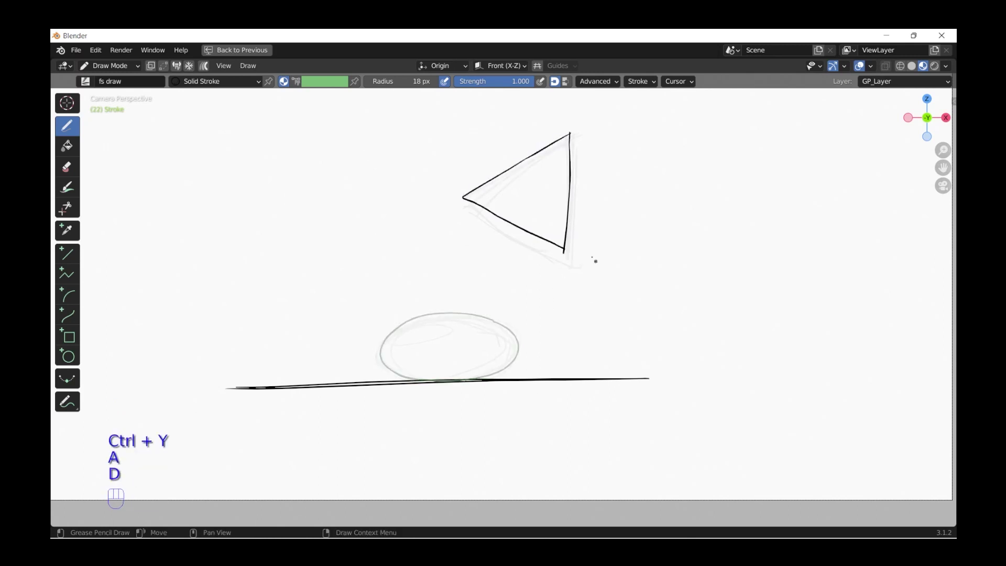
Adjust the triangle's corners and edges in Sculpt Mode to clean up its outline on frame 22
{"action": "key", "text": "c"}
{"action": "left_click_drag", "start_coordinate": [563, 246], "coordinate": [545, 251]}
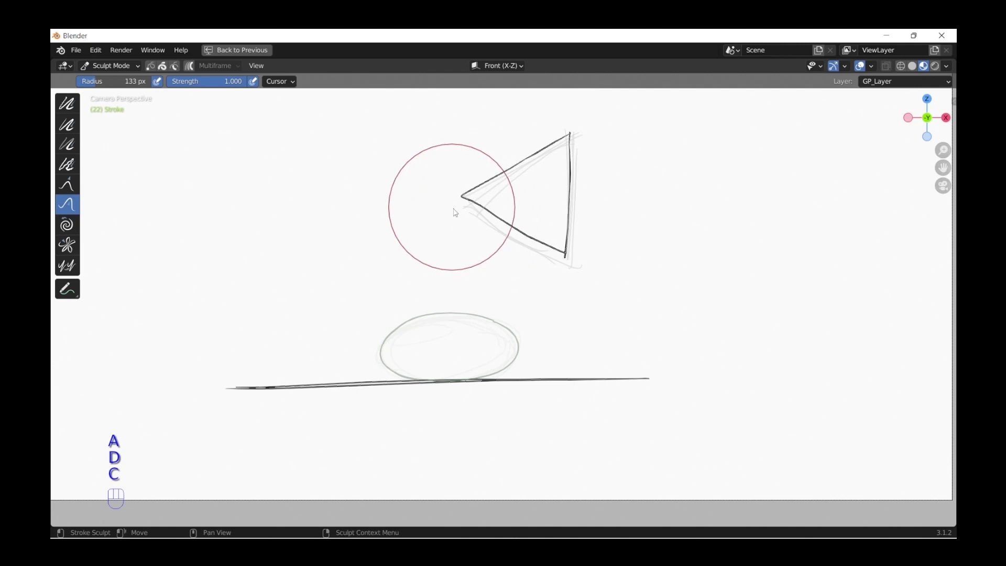
{"action": "mouse_move", "coordinate": [454, 210]}
{"action": "left_mouse_down"}
{"action": "mouse_move", "coordinate": [446, 205]}
{"action": "mouse_move", "coordinate": [516, 237]}
{"action": "left_mouse_up"}
{"action": "key", "text": "a"}
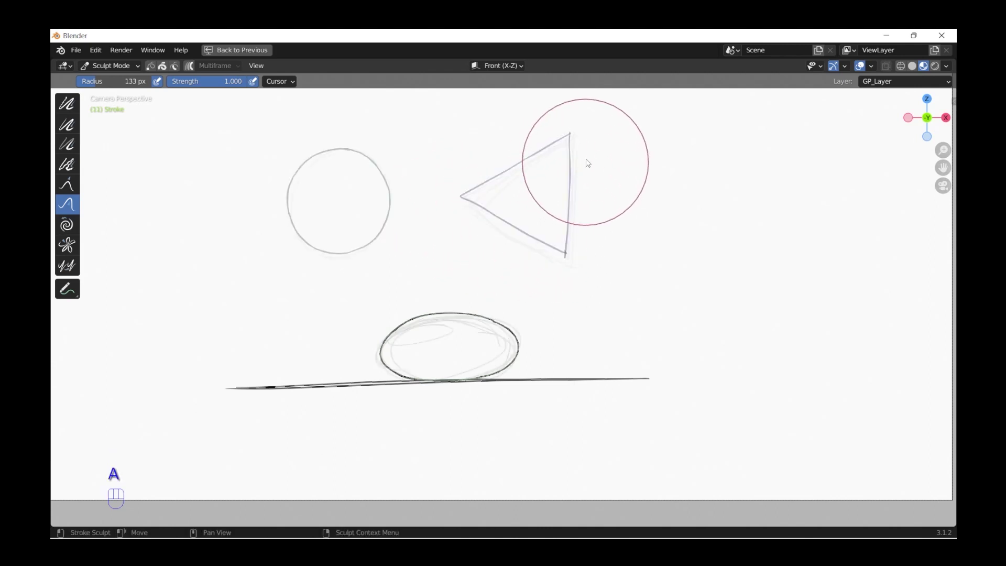
{"action": "key", "text": "d"}
{"action": "left_click_drag", "start_coordinate": [572, 138], "coordinate": [565, 138]}
{"action": "left_click_drag", "start_coordinate": [580, 202], "coordinate": [572, 139]}
{"action": "left_click_drag", "start_coordinate": [566, 256], "coordinate": [568, 265]}
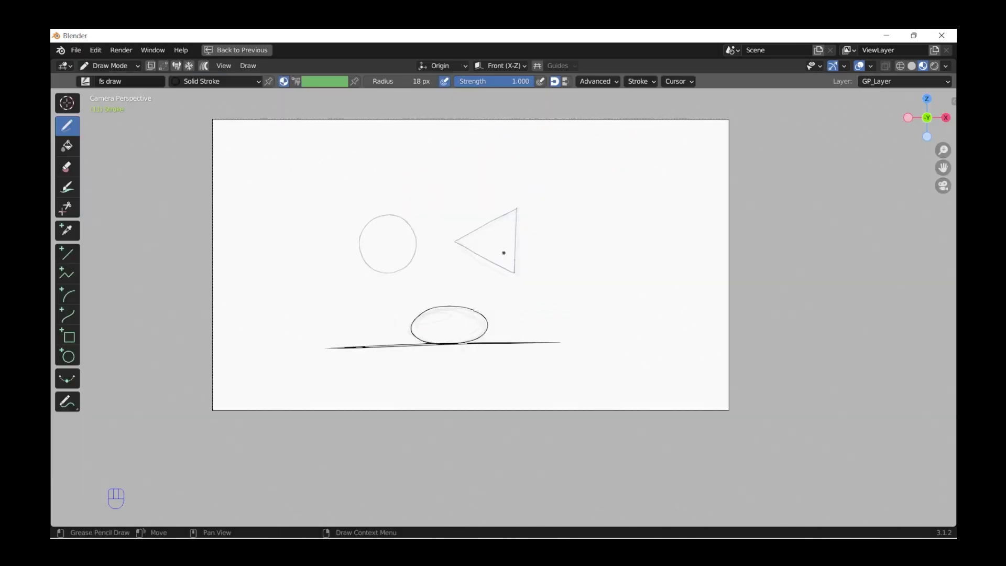
Restore the full workspace layout, duplicate the frame 1 keyframe to frame 5 and go to frame 5
{"action": "key", "text": "ctrl+space"}
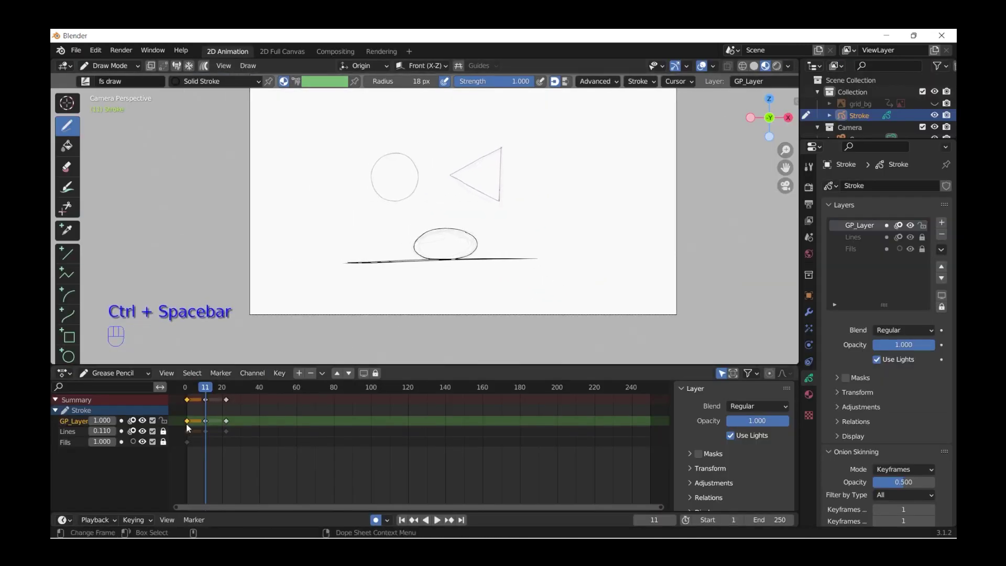
{"action": "key", "text": "shift+d"}
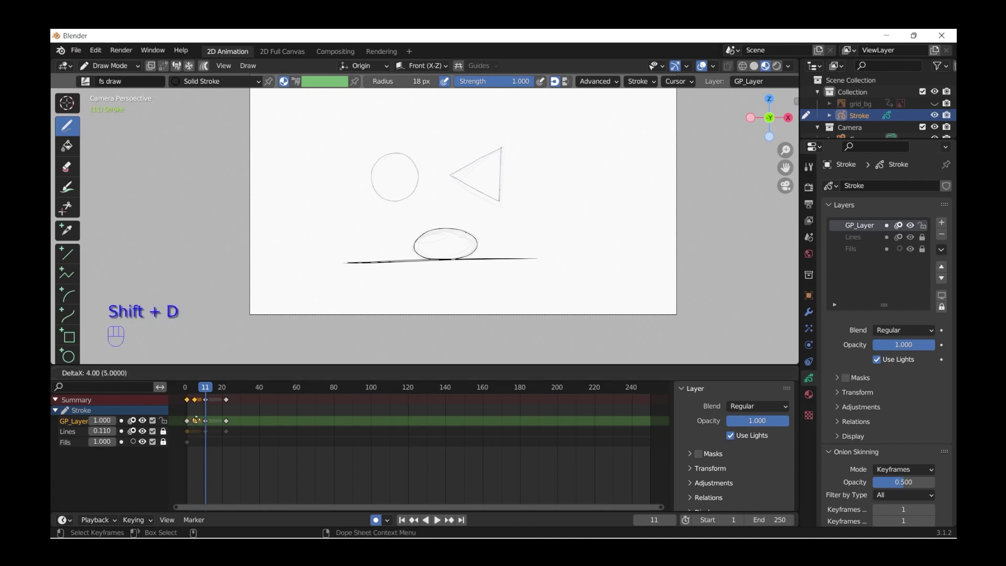
{"action": "left_click", "coordinate": [198, 419]}
{"action": "left_click_drag", "start_coordinate": [206, 390], "coordinate": [194, 399]}
In Edit Mode, select the duplicated circle on frame 5 and move it diagonally down towards the oval
{"action": "key", "text": "e"}
{"action": "left_click_drag", "start_coordinate": [471, 137], "coordinate": [365, 215]}
{"action": "key", "text": "g"}
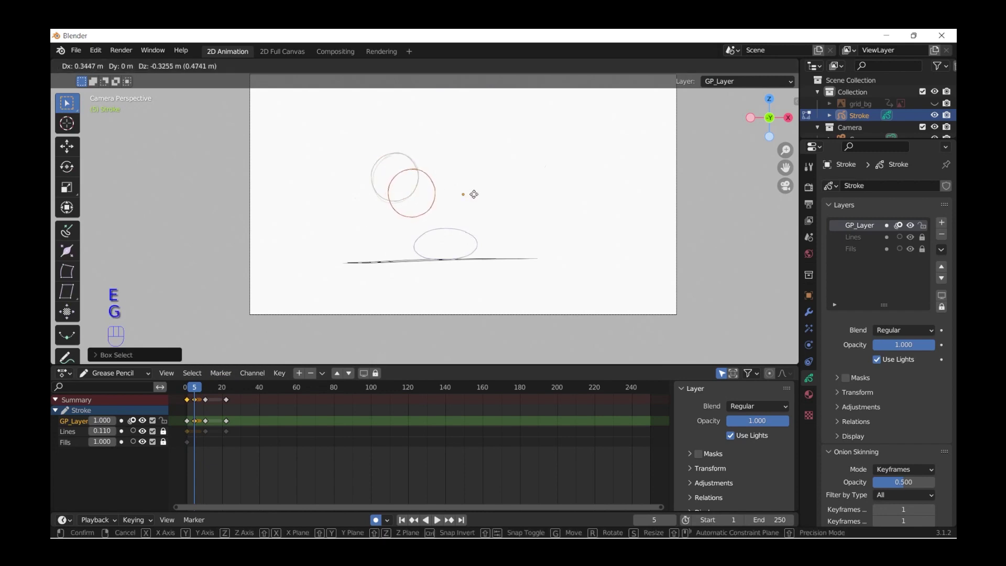
{"action": "left_click", "coordinate": [481, 197]}
Refine the shape of the moved circle on frame 5 in Sculpt Mode, comparing it with the circle on frame 1
{"action": "key", "text": "a"}
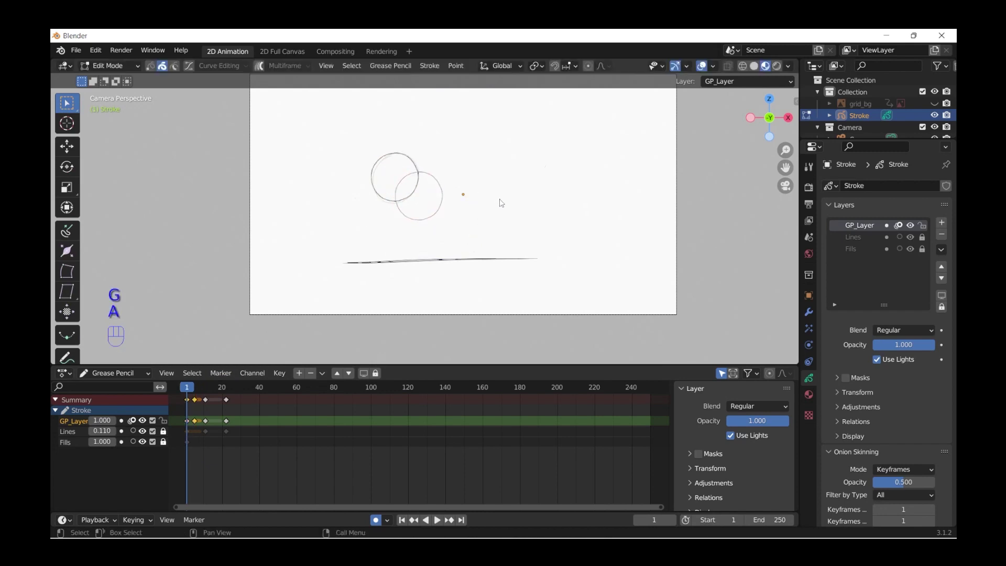
{"action": "key", "text": "d"}
{"action": "key", "text": "a"}
{"action": "key", "text": "d"}
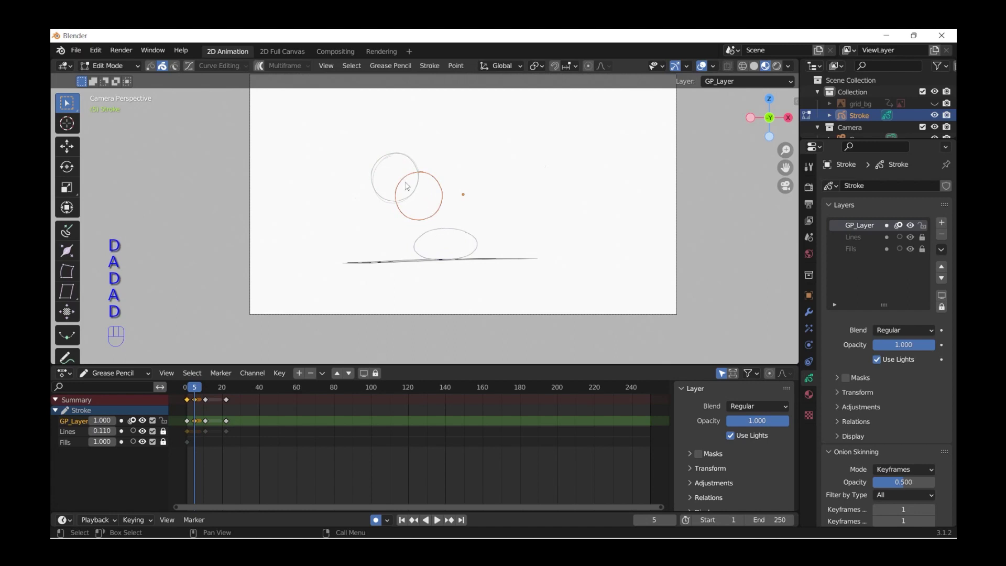
{"action": "key", "text": "a"}
{"action": "key", "text": "d"}
{"action": "key", "text": "c"}
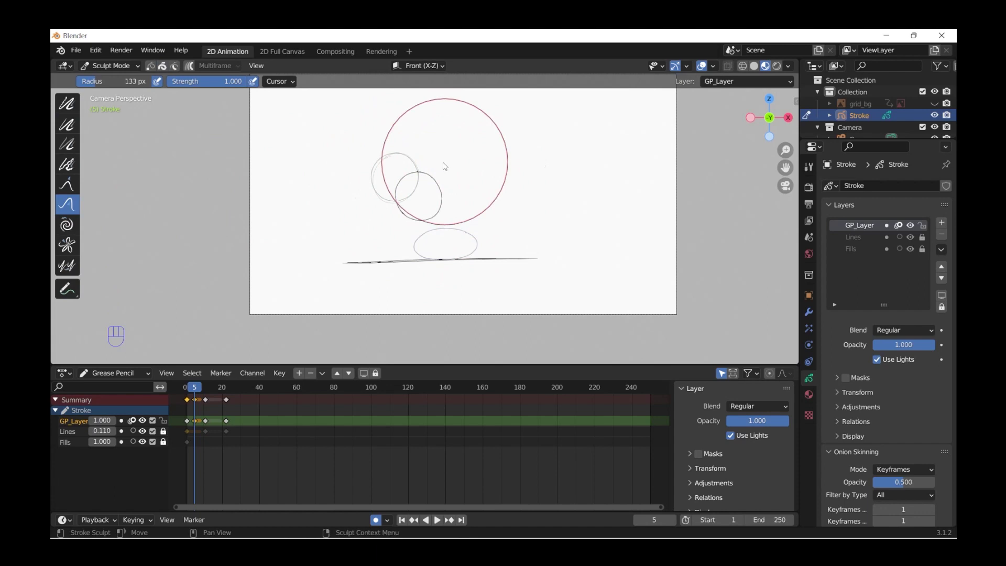
{"action": "key", "text": "a"}
{"action": "key", "text": "d"}
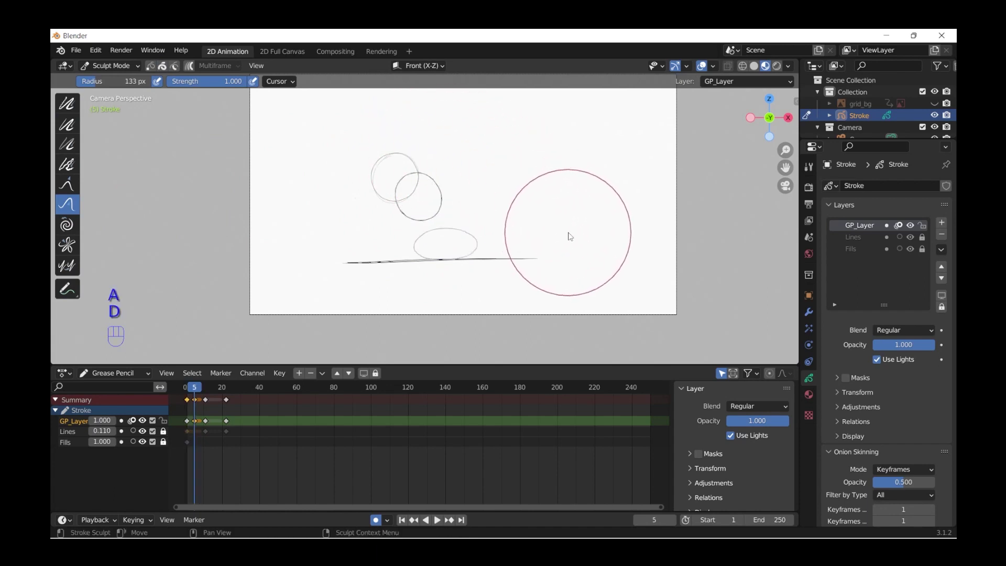
{"action": "key", "text": "a"}
{"action": "key", "text": "d"}
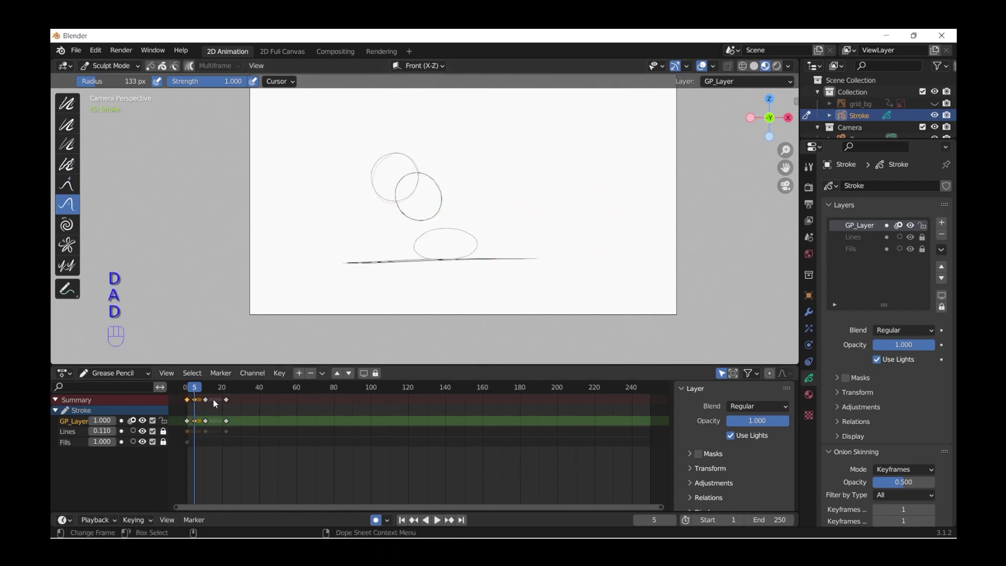
Move the squashed oval's keyframe on GP_Layer to frame 13
{"action": "left_click", "coordinate": [208, 421]}
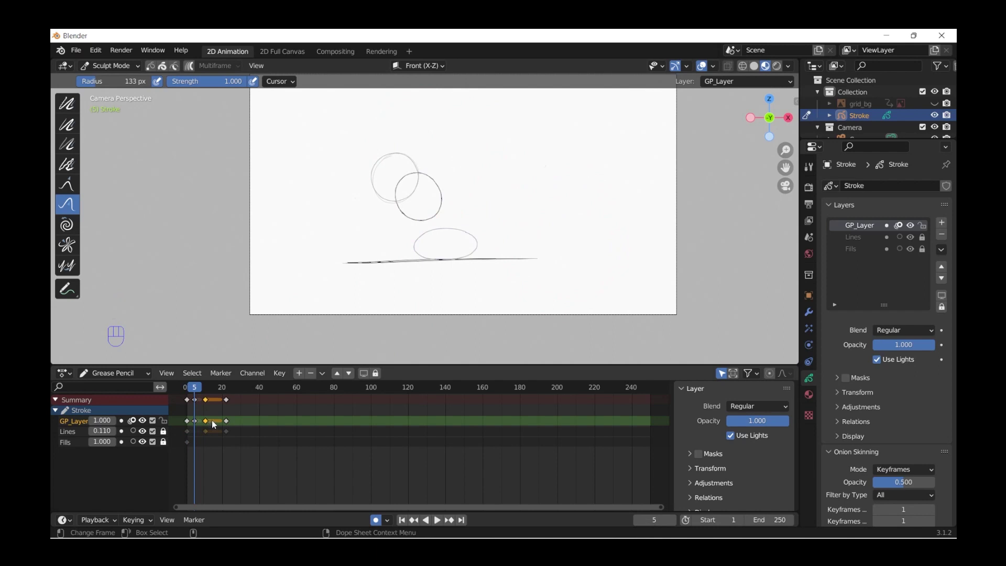
{"action": "key", "text": "g"}
{"action": "left_click", "coordinate": [218, 424]}
{"action": "key", "text": "ctrl+y"}
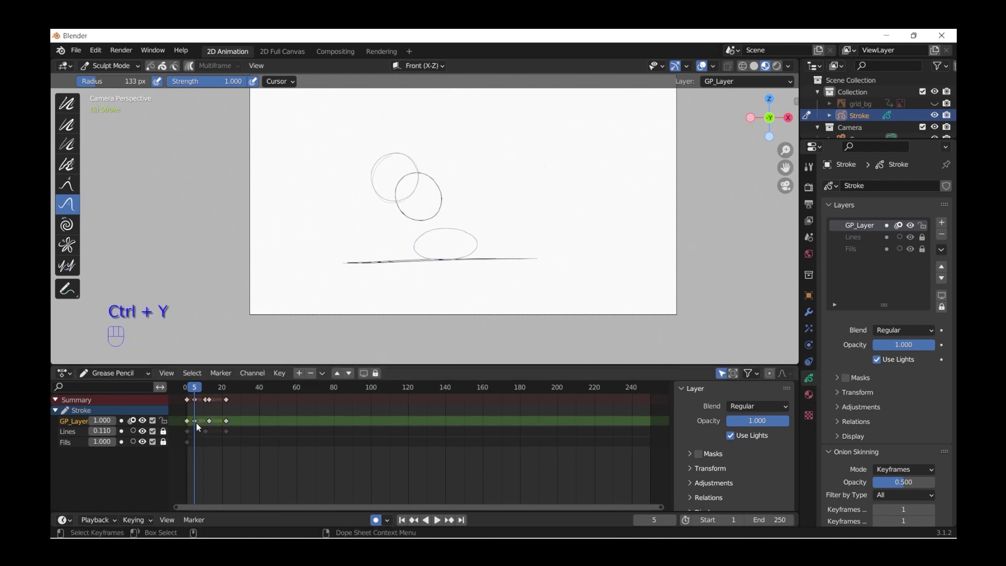
Duplicate the frame 5 keyframe to frame 9 and switch to Edit Mode
{"action": "left_click", "coordinate": [194, 421]}
{"action": "key", "text": "shift+d"}
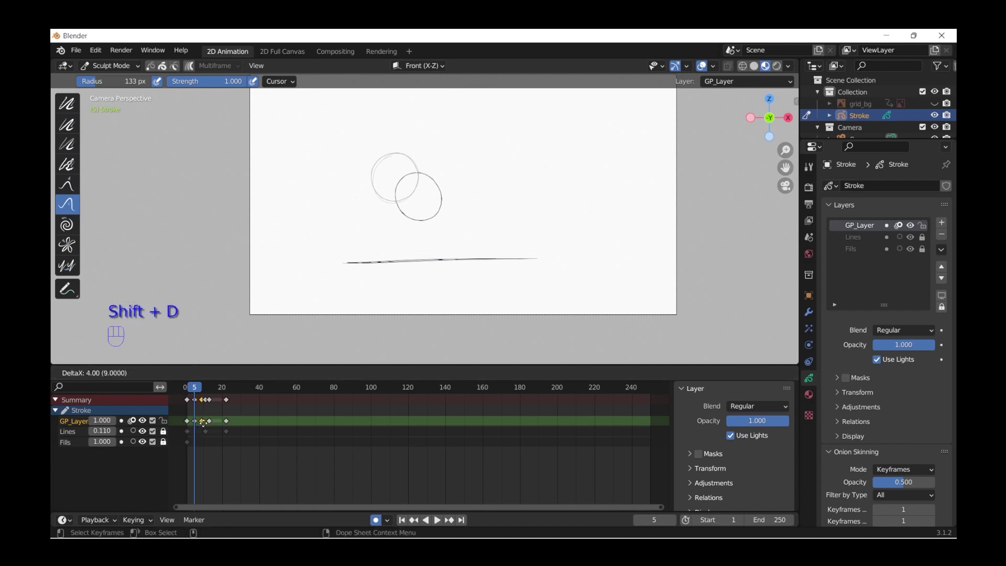
{"action": "left_click", "coordinate": [203, 423]}
{"action": "key", "text": "a"}
{"action": "key", "text": "d"}
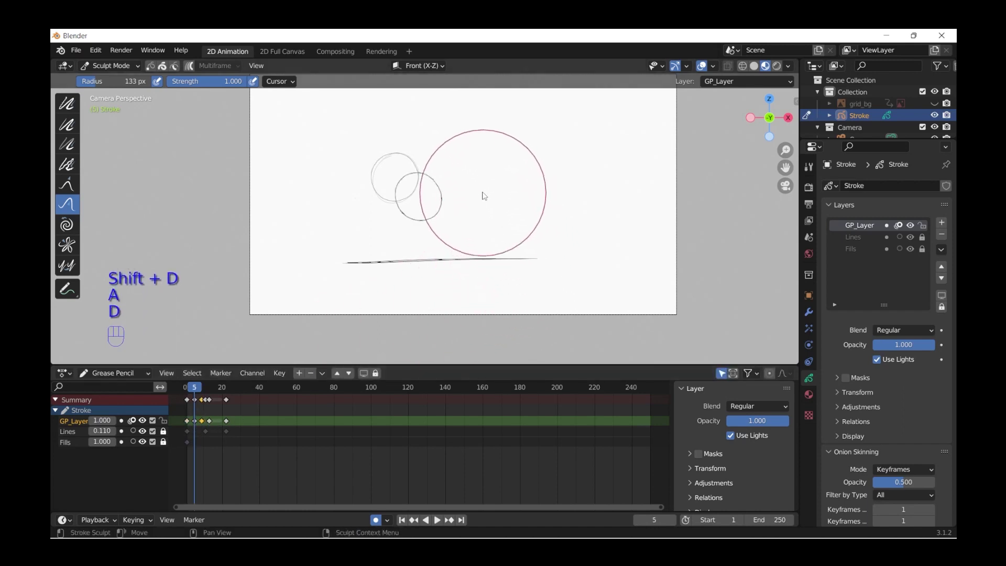
{"action": "key", "text": "e"}
{"action": "left_click_drag", "start_coordinate": [483, 157], "coordinate": [407, 236]}
{"action": "key", "text": "g"}
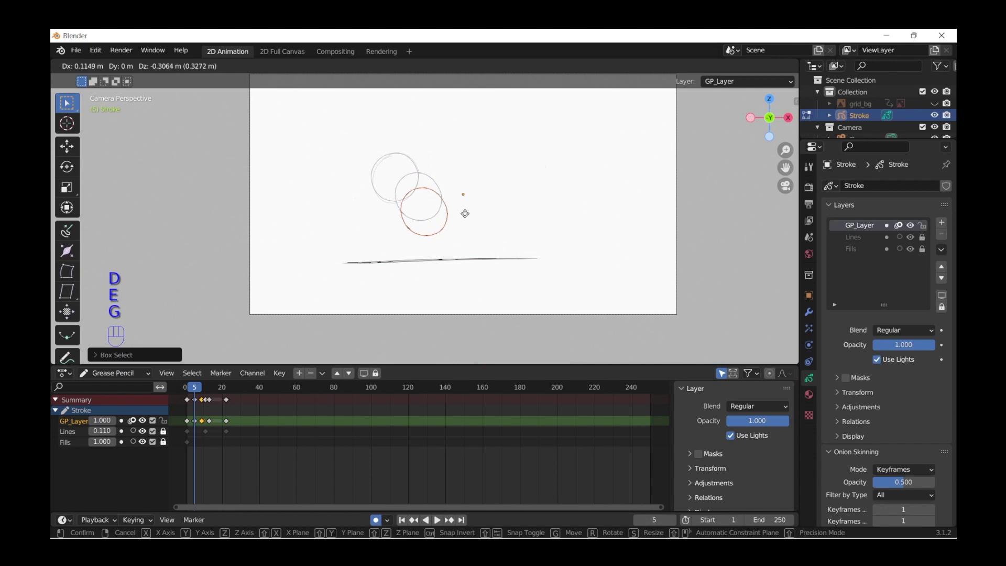
{"action": "right_click", "coordinate": [474, 227]}
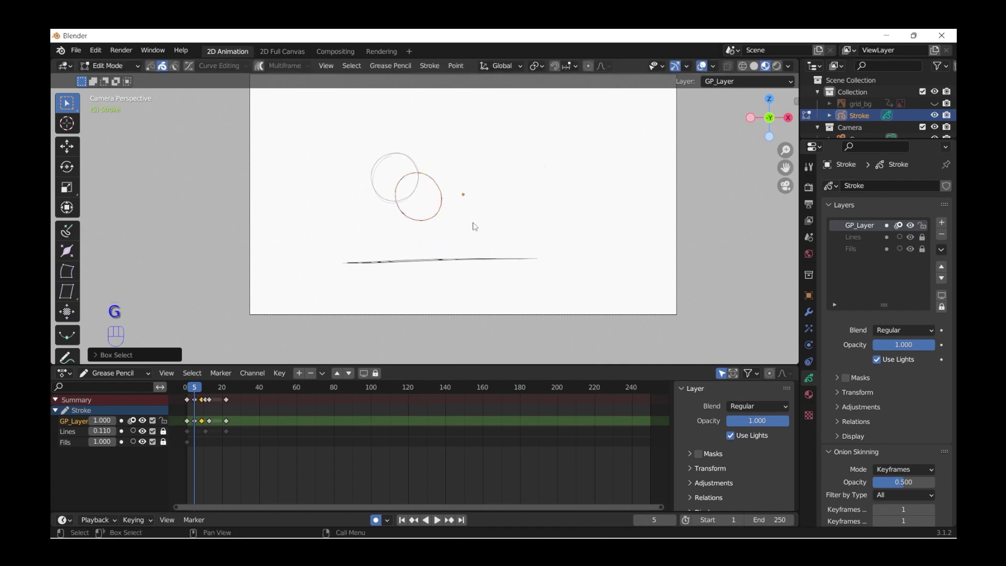
Go to frame 9, select its duplicated circle and move it down onto the ground line over the oval
{"action": "key", "text": "d"}
{"action": "left_click_drag", "start_coordinate": [487, 146], "coordinate": [412, 224]}
{"action": "key", "text": "g"}
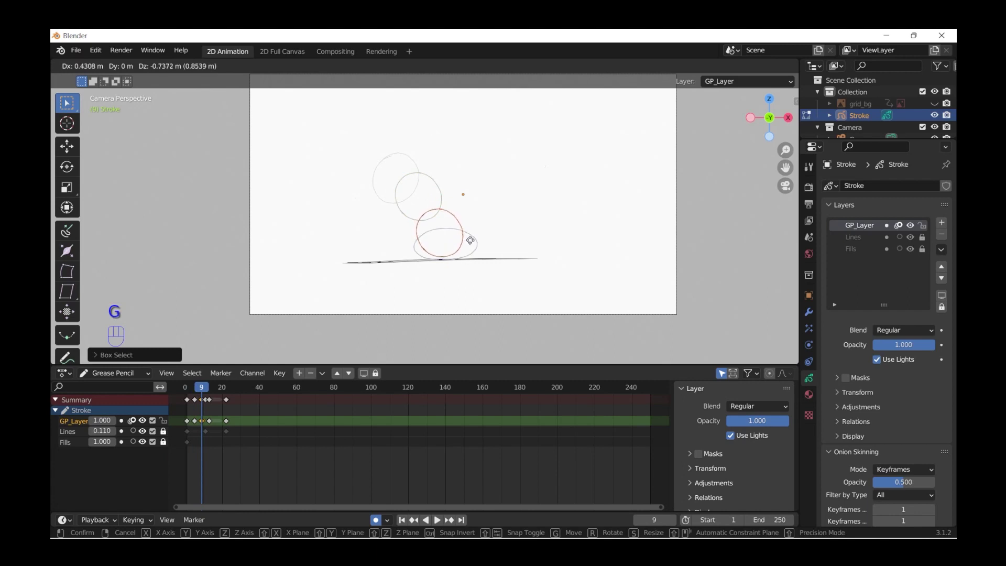
{"action": "left_click", "coordinate": [471, 239]}
In Sculpt Mode, push the circle on frame 9 into a narrow, stretched ellipse touching the ground
{"action": "key", "text": "a"}
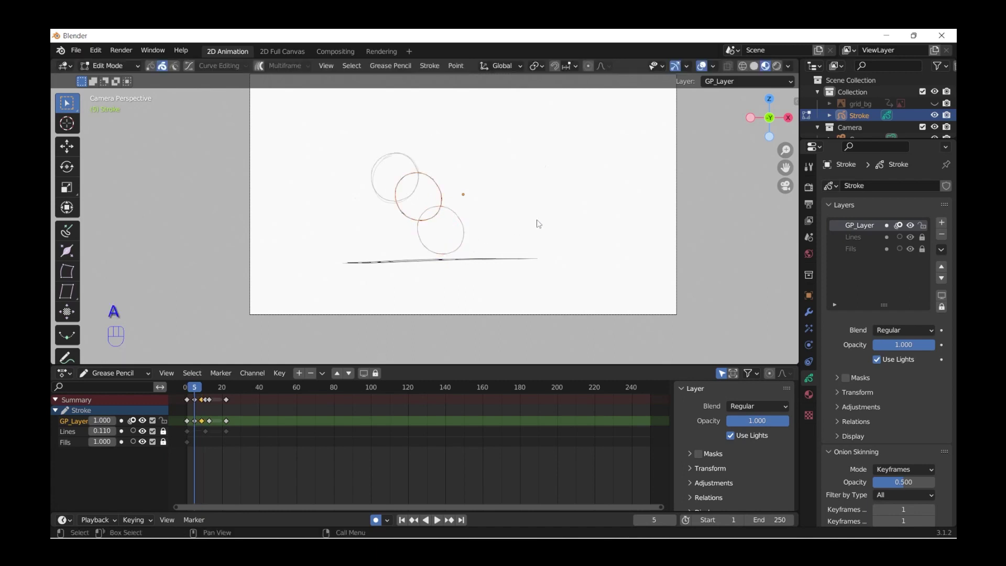
{"action": "key", "text": "d"}
{"action": "key", "text": "c"}
{"action": "mouse_move", "coordinate": [510, 209]}
{"action": "left_mouse_down"}
{"action": "mouse_move", "coordinate": [482, 231]}
{"action": "mouse_move", "coordinate": [440, 240]}
{"action": "mouse_move", "coordinate": [465, 267]}
{"action": "mouse_move", "coordinate": [443, 194]}
{"action": "mouse_move", "coordinate": [414, 217]}
{"action": "mouse_move", "coordinate": [460, 204]}
{"action": "mouse_move", "coordinate": [424, 227]}
{"action": "mouse_move", "coordinate": [455, 186]}
{"action": "mouse_move", "coordinate": [454, 263]}
{"action": "mouse_move", "coordinate": [471, 247]}
{"action": "mouse_move", "coordinate": [449, 269]}
{"action": "mouse_move", "coordinate": [454, 201]}
{"action": "mouse_move", "coordinate": [460, 248]}
{"action": "left_mouse_up"}
{"action": "key", "text": "a"}
{"action": "key", "text": "d"}
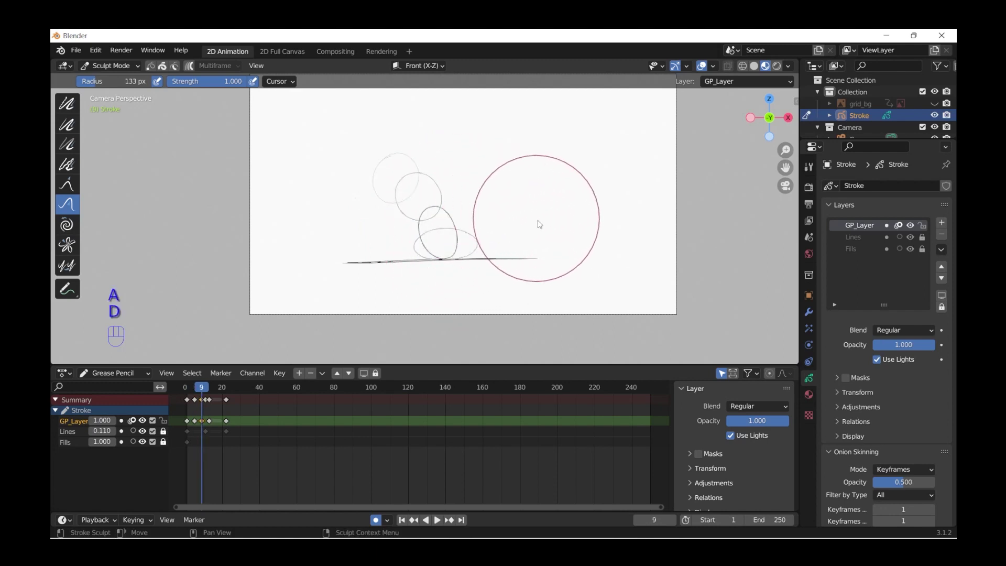
Step back and forth through the keyframes to examine the motion from the falling ball to the triangle
{"action": "key", "text": "d"}
{"action": "key", "text": "a"}
{"action": "key", "text": "a"}
{"action": "key", "text": "d"}
{"action": "key", "text": "d"}
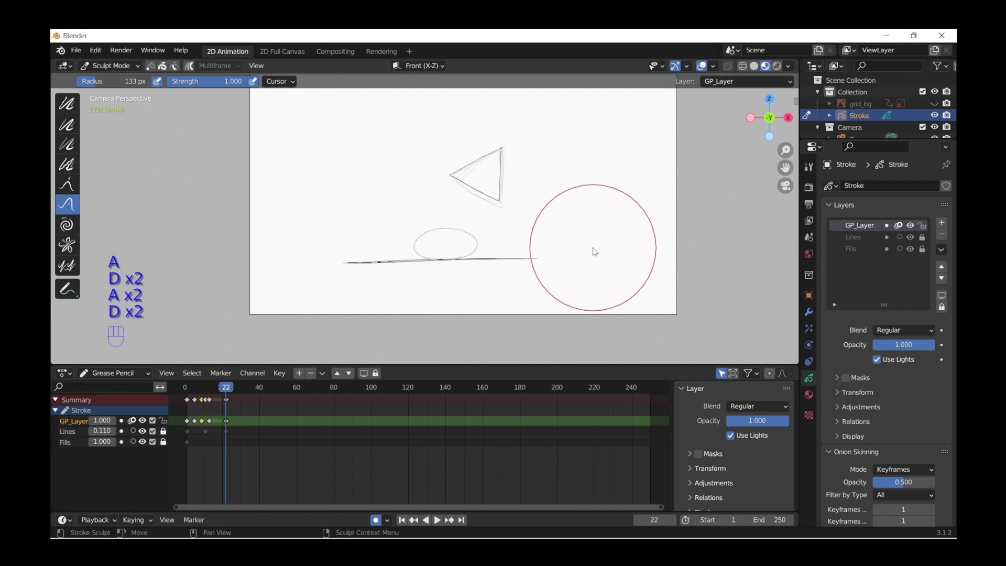
{"action": "key", "text": "a"}
{"action": "key", "text": "a"}
{"action": "key", "text": "a"}
{"action": "key", "text": "a"}
{"action": "key", "text": "d"}
{"action": "key", "text": "d"}
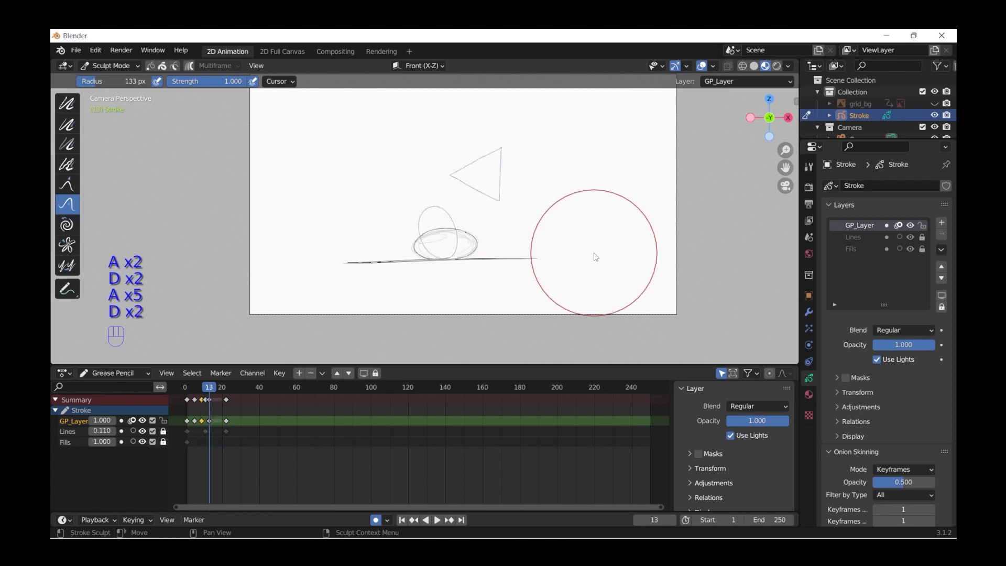
{"action": "key", "text": "d"}
Duplicate the oval's keyframe from frame 13 to frame 17 and go to frame 17
{"action": "key", "text": "a"}
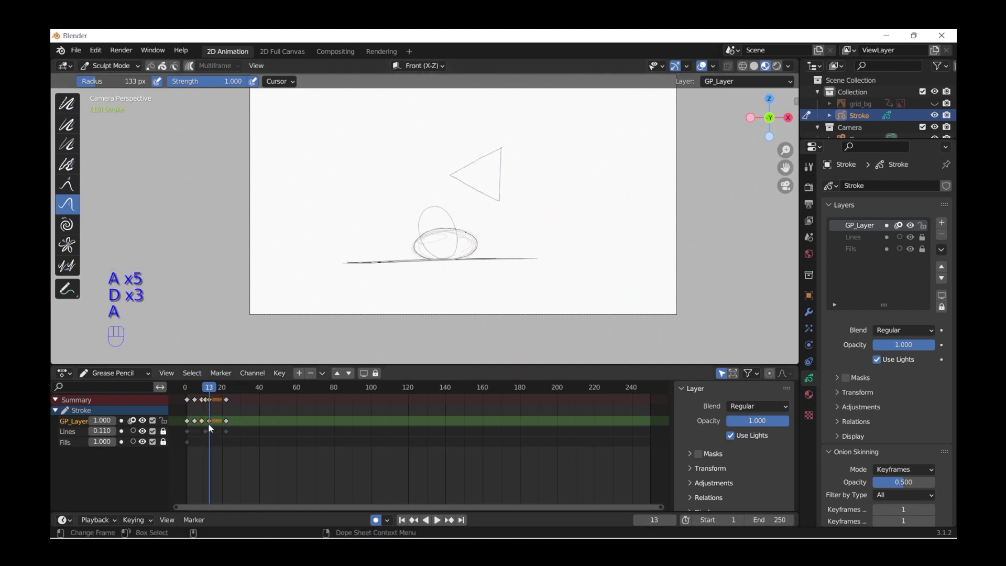
{"action": "key", "text": "shift+d"}
{"action": "left_click", "coordinate": [217, 428]}
{"action": "key", "text": "a"}
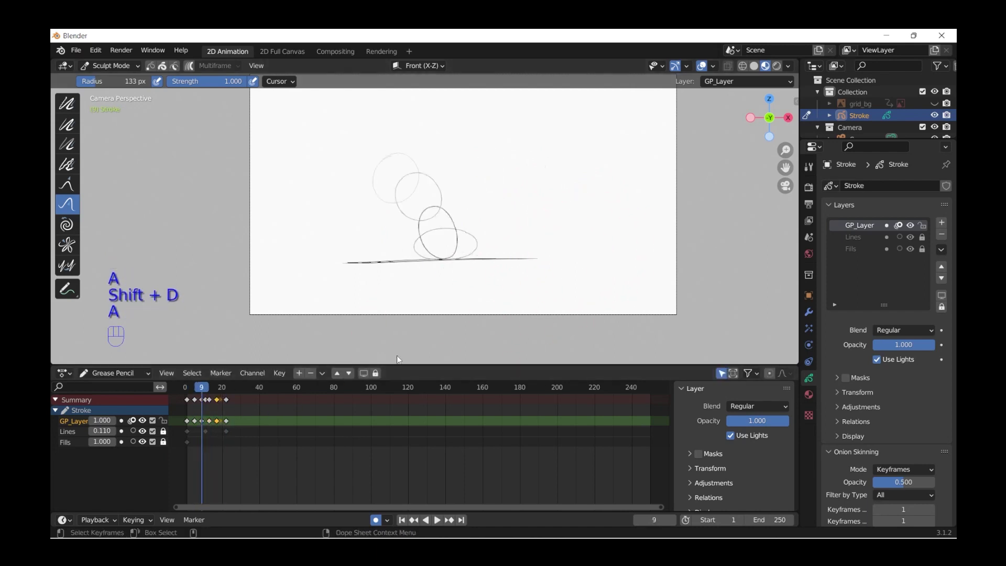
{"action": "key", "text": "d"}
{"action": "key", "text": "d"}
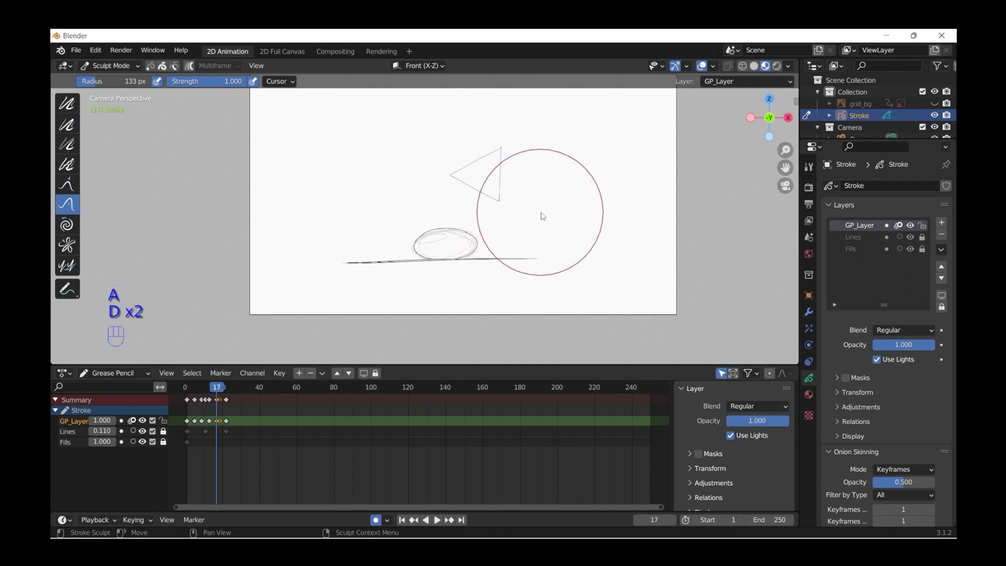
Move the triangle's keyframe from frame 22 to frame 28
{"action": "key", "text": "c"}
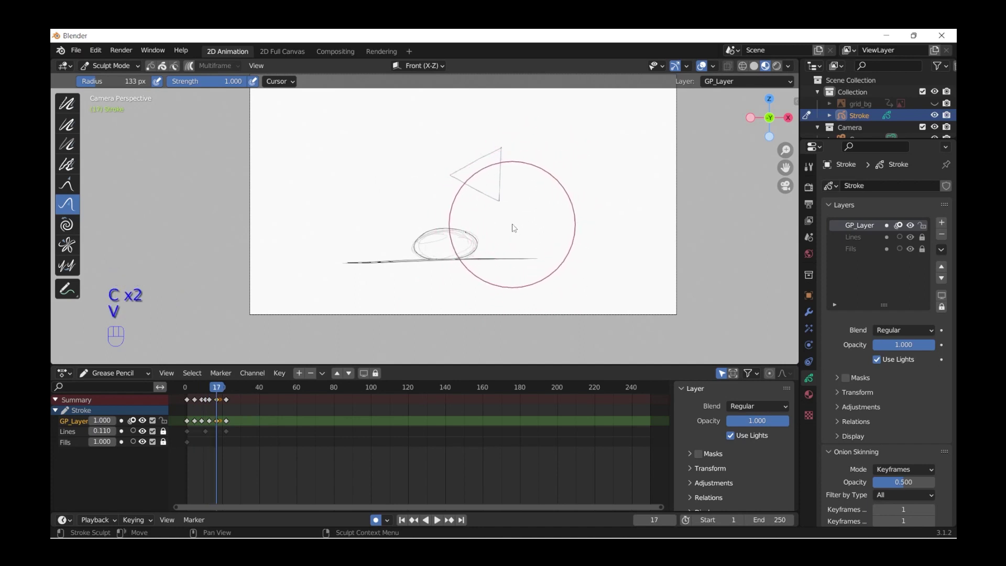
{"action": "key", "text": "g"}
{"action": "left_click", "coordinate": [234, 423]}
{"action": "key", "text": "a"}
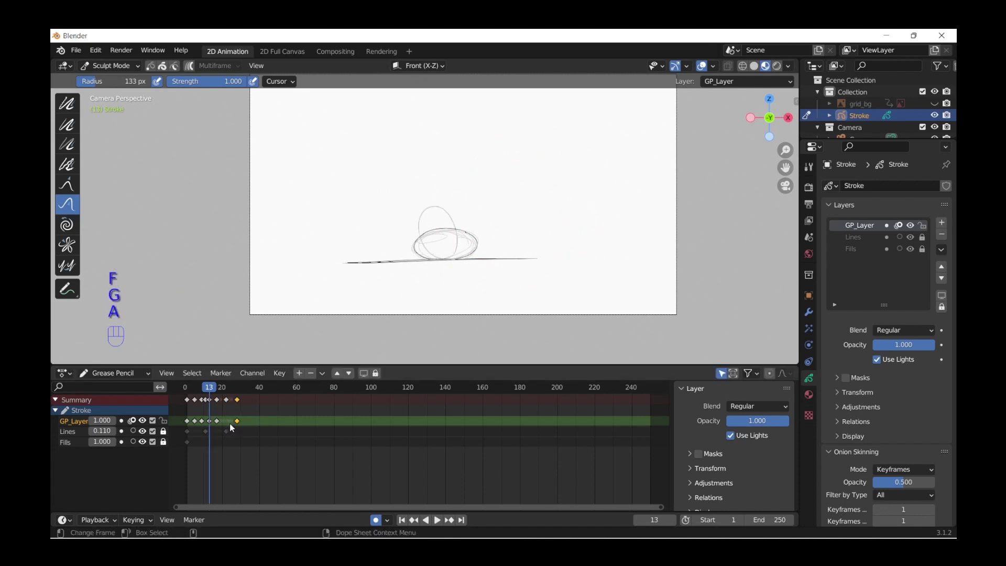
Move the oval on frame 17 up off the ground in Edit Mode and narrow it slightly in Sculpt Mode
{"action": "key", "text": "d"}
{"action": "key", "text": "e"}
{"action": "key", "text": "g"}
{"action": "left_click", "coordinate": [406, 274]}
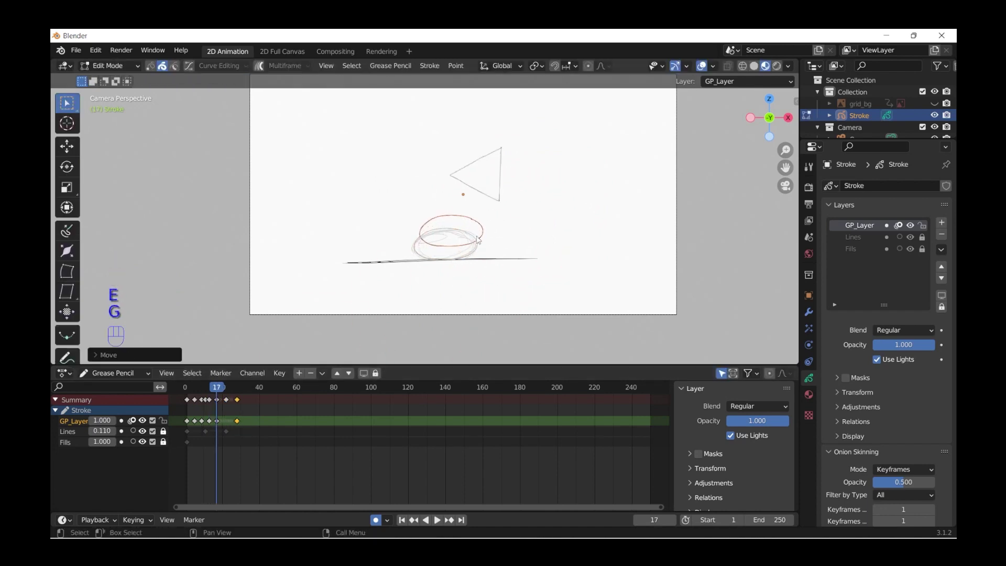
{"action": "key", "text": "a"}
{"action": "key", "text": "d"}
{"action": "key", "text": "c"}
{"action": "mouse_move", "coordinate": [428, 236]}
{"action": "left_mouse_down"}
{"action": "mouse_move", "coordinate": [470, 243]}
{"action": "mouse_move", "coordinate": [454, 237]}
{"action": "left_mouse_up"}
In Edit Mode, rotate the oval on frame 17 upright and compare it with the squashed oval
{"action": "key", "text": "e"}
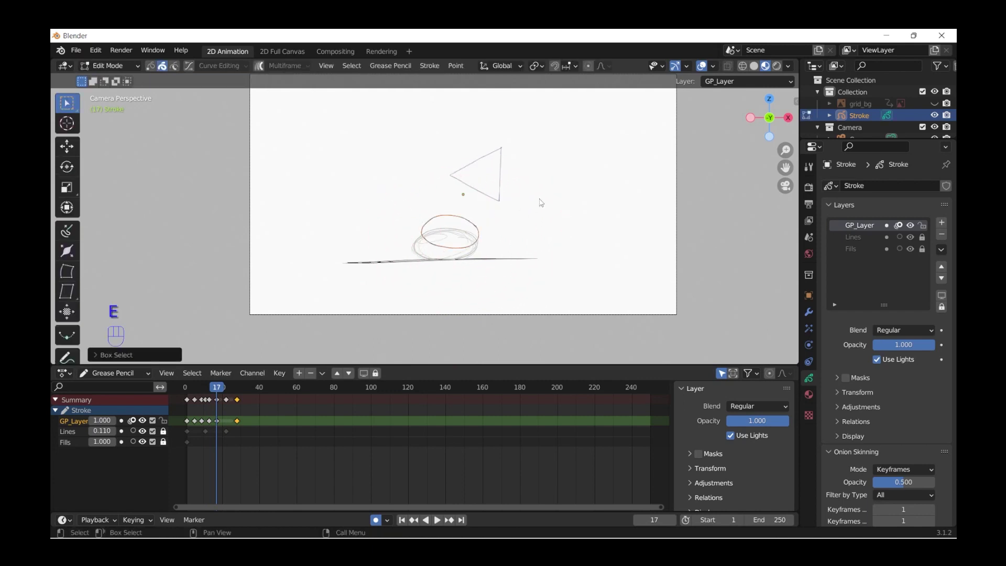
{"action": "key", "text": "r"}
{"action": "left_click", "coordinate": [473, 307]}
{"action": "key", "text": "a"}
{"action": "key", "text": "a"}
{"action": "key", "text": "d"}
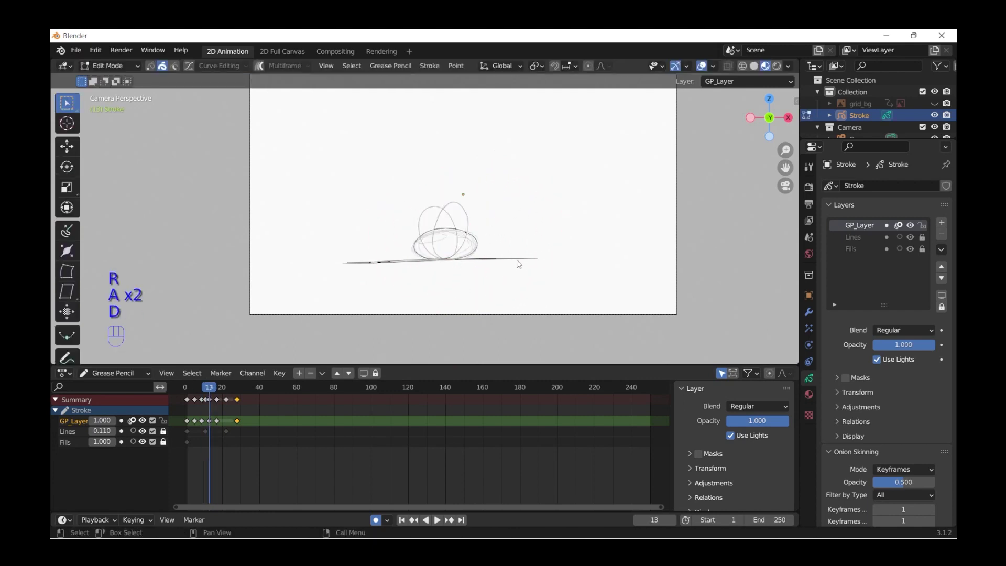
In Sculpt Mode, push the upright oval on frame 17 into a stretched ellipse leaning towards the triangle
{"action": "key", "text": "d"}
{"action": "key", "text": "c"}
{"action": "mouse_move", "coordinate": [469, 207]}
{"action": "left_mouse_down"}
{"action": "mouse_move", "coordinate": [458, 224]}
{"action": "mouse_move", "coordinate": [479, 232]}
{"action": "mouse_move", "coordinate": [449, 263]}
{"action": "mouse_move", "coordinate": [420, 263]}
{"action": "left_mouse_up"}
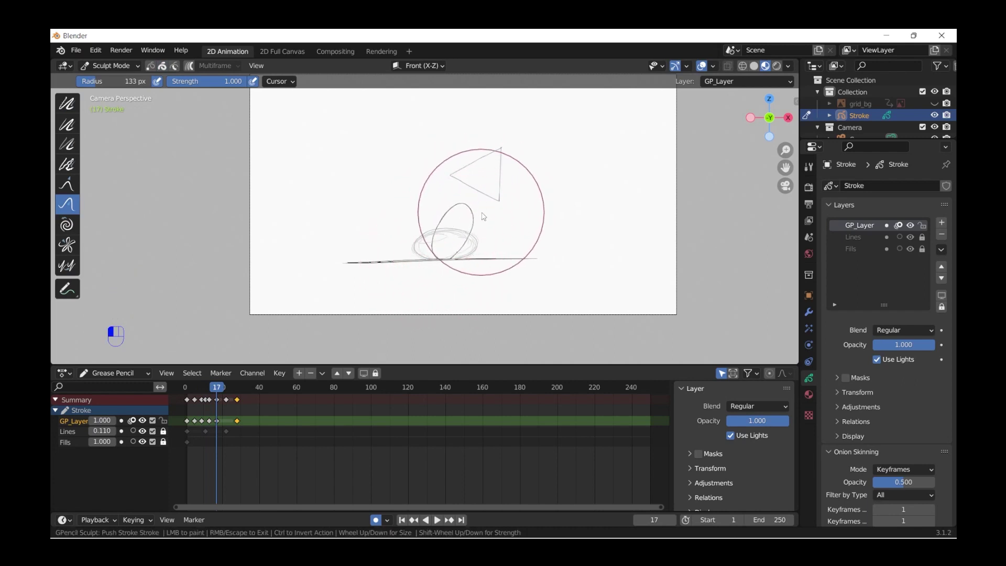
{"action": "key", "text": "a"}
{"action": "key", "text": "d"}
{"action": "key", "text": "d"}
{"action": "key", "text": "a"}
{"action": "key", "text": "a"}
{"action": "key", "text": "d"}
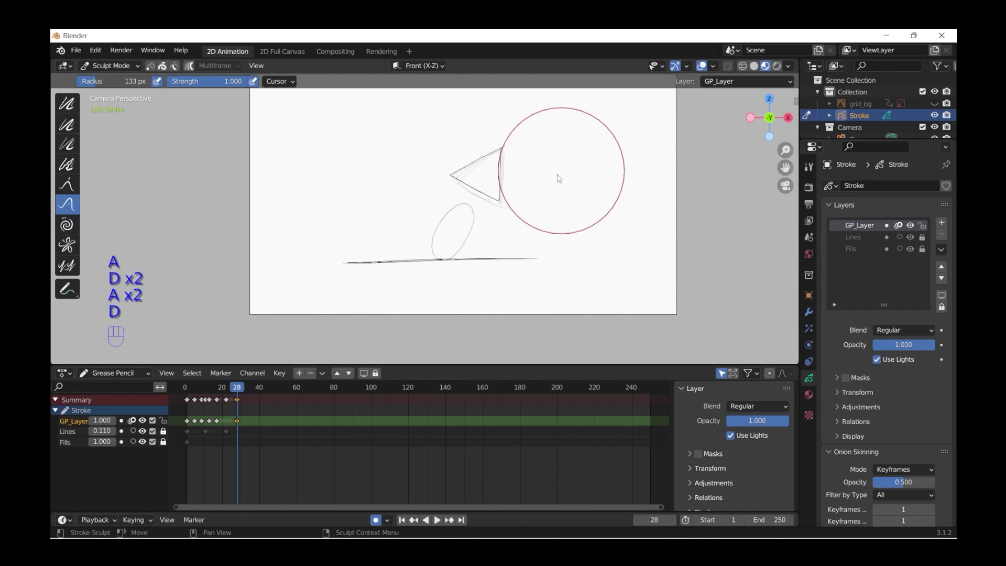
Duplicate the triangle's keyframe from frame 28 to frame 22 and go to frame 22
{"action": "key", "text": "shift+d"}
{"action": "left_click", "coordinate": [230, 424]}
{"action": "key", "text": "a"}
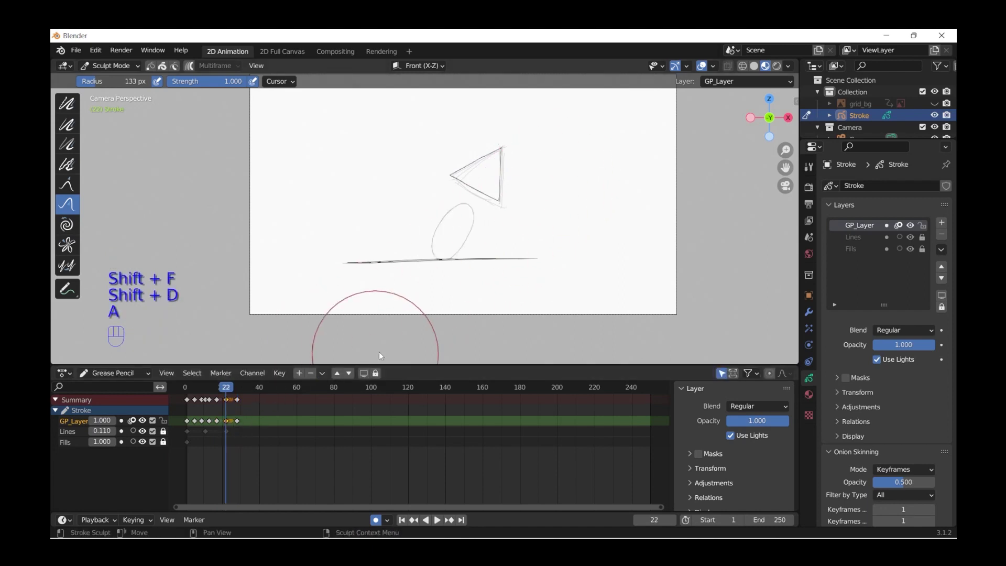
{"action": "key", "text": "a"}
{"action": "key", "text": "d"}
In Edit Mode, select the triangle on frame 22, rotate it to point upwards and place it over the leaning ellipse
{"action": "key", "text": "e"}
{"action": "left_click_drag", "start_coordinate": [547, 131], "coordinate": [482, 178]}
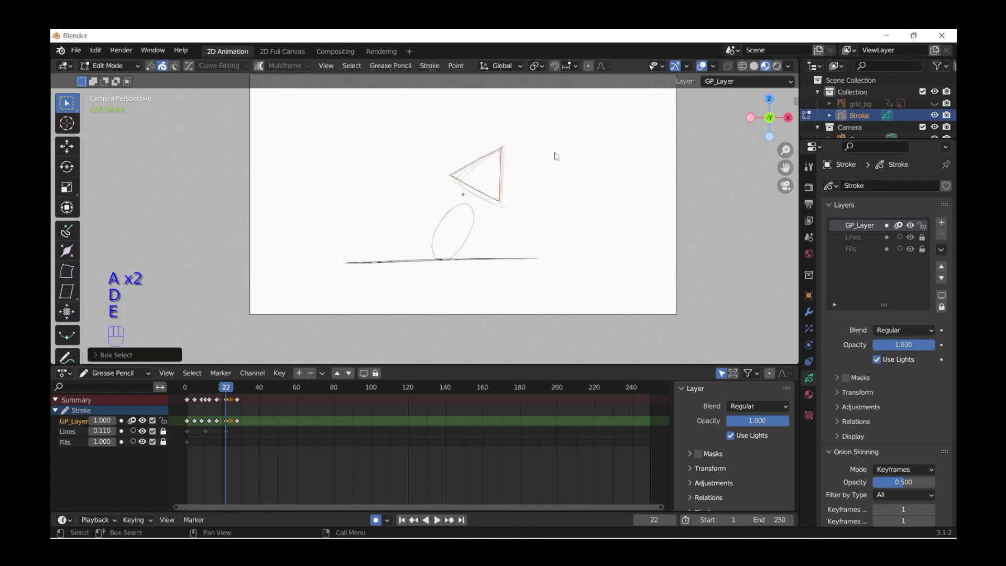
{"action": "key", "text": "g"}
{"action": "left_click", "coordinate": [546, 171]}
{"action": "key", "text": "g"}
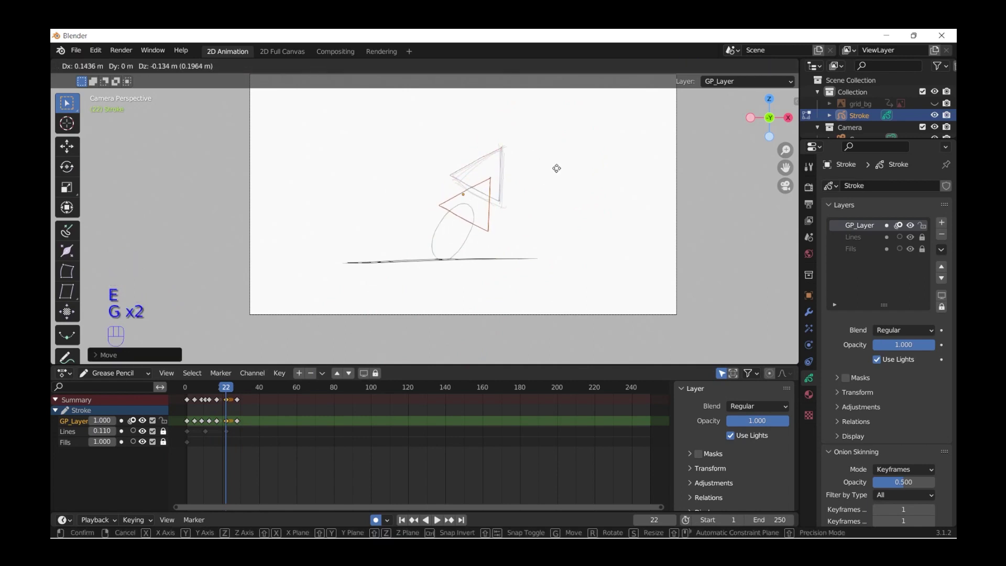
{"action": "left_click", "coordinate": [551, 167]}
{"action": "key", "text": "r"}
{"action": "left_click", "coordinate": [503, 149]}
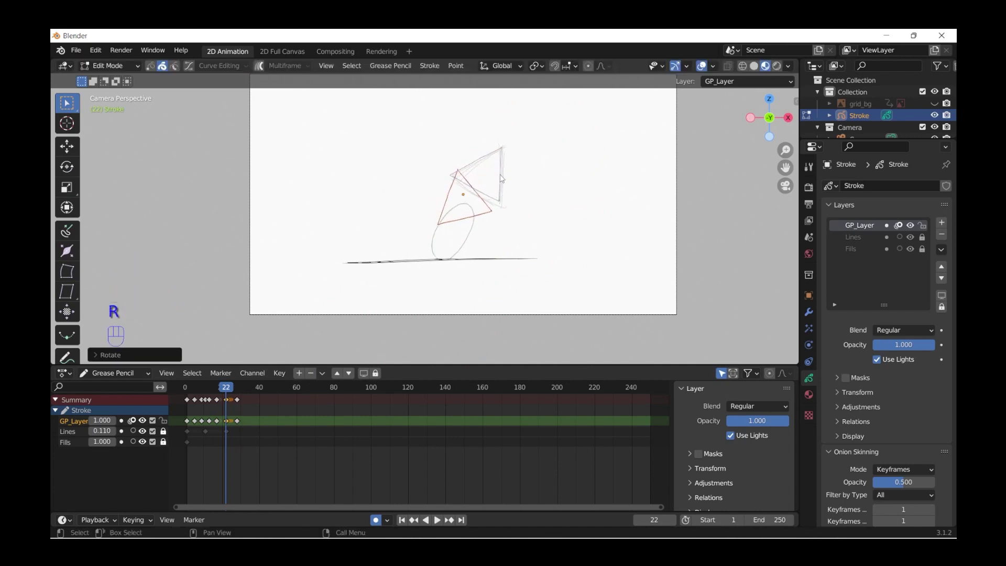
{"action": "key", "text": "g"}
{"action": "left_click", "coordinate": [487, 230]}
In Sculpt Mode, bend the sides of the rotated triangle on frame 22 slightly
{"action": "key", "text": "a"}
{"action": "key", "text": "d"}
{"action": "key", "text": "c"}
{"action": "left_click_drag", "start_coordinate": [505, 236], "coordinate": [500, 224]}
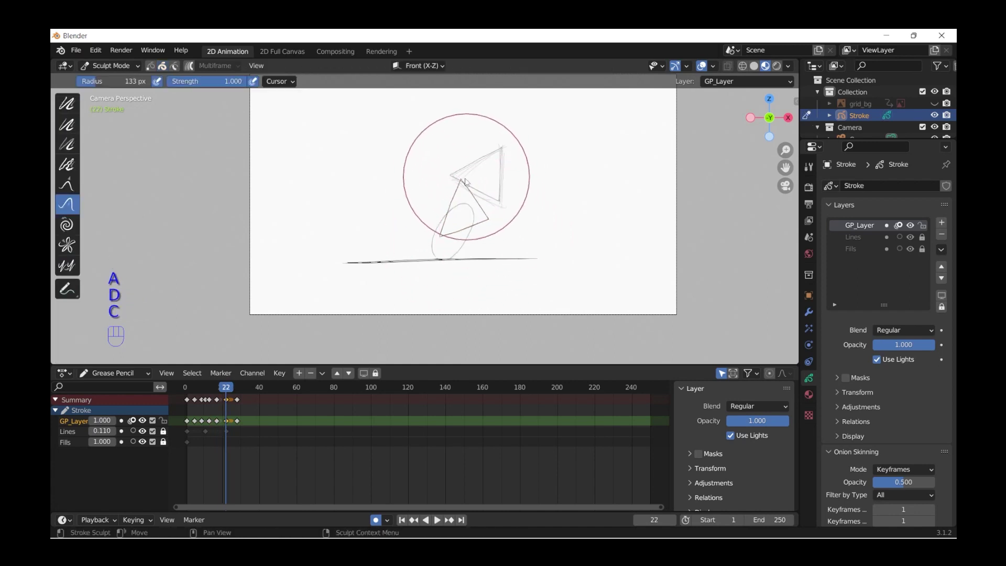
Step back and forth through the keyframes to examine the transition from the ellipse to the triangle
{"action": "key", "text": "a"}
{"action": "key", "text": "a"}
{"action": "key", "text": "a"}
{"action": "key", "text": "d"}
{"action": "key", "text": "d"}
{"action": "key", "text": "d"}
{"action": "key", "text": "d"}
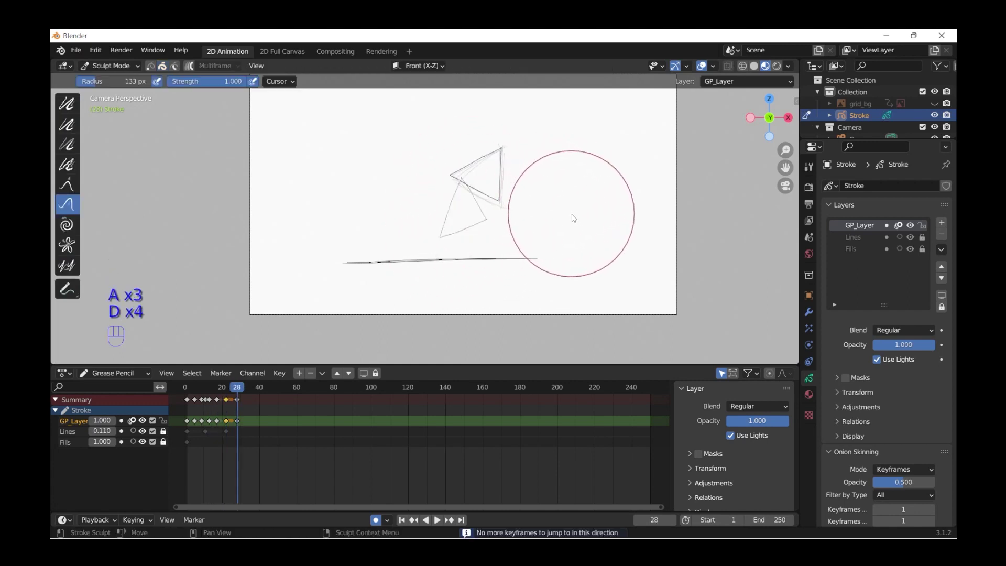
{"action": "key", "text": "a"}
{"action": "key", "text": "a"}
{"action": "key", "text": "a"}
{"action": "key", "text": "d"}
Move the final triangle keyframe to frame 33 and duplicate it to frame 29
{"action": "key", "text": "g"}
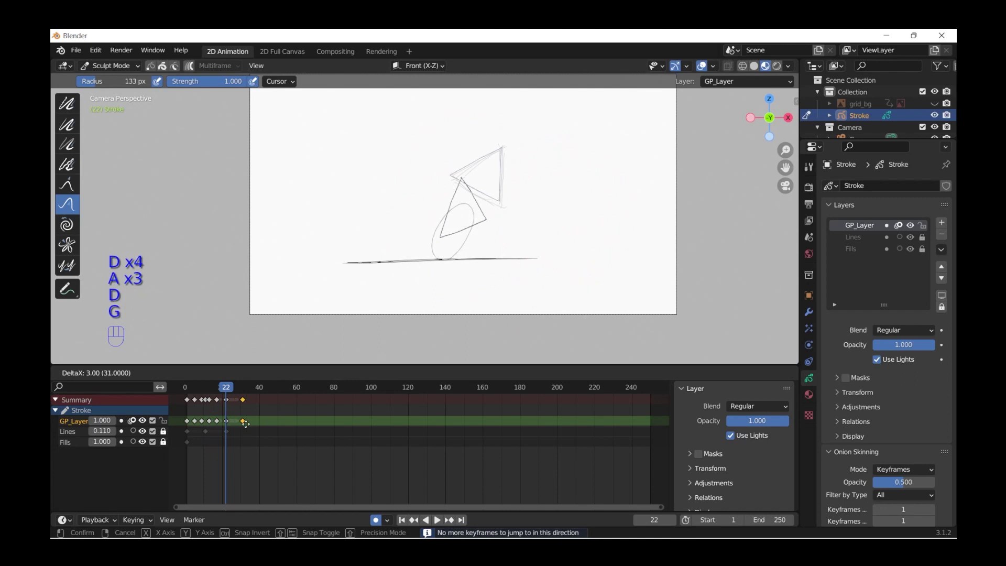
{"action": "left_click", "coordinate": [247, 422]}
{"action": "key", "text": "shift+d"}
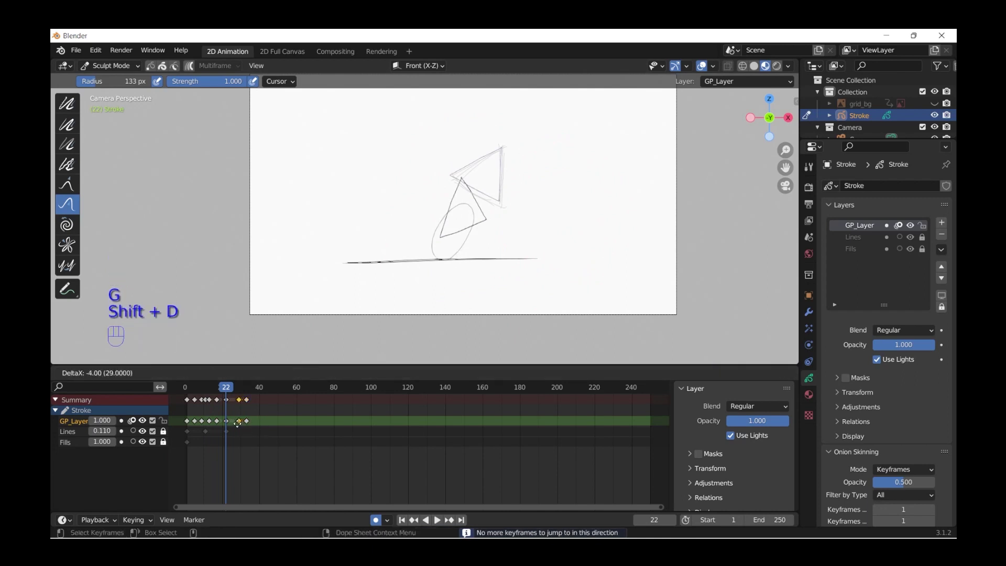
{"action": "left_click", "coordinate": [237, 422]}
In Edit Mode, select the triangle on frame 29, shift it slightly downwards and rotate it by about -7 degrees
{"action": "key", "text": "a"}
{"action": "key", "text": "d"}
{"action": "key", "text": "d"}
{"action": "key", "text": "e"}
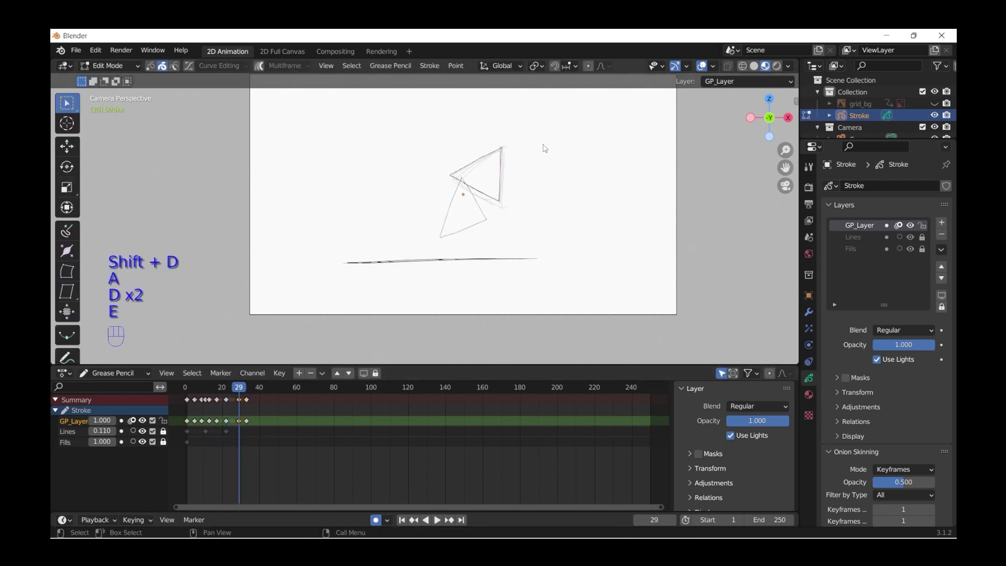
{"action": "mouse_move", "coordinate": [543, 145]}
{"action": "left_mouse_down"}
{"action": "mouse_move", "coordinate": [498, 173]}
{"action": "mouse_move", "coordinate": [507, 220]}
{"action": "mouse_move", "coordinate": [543, 179]}
{"action": "left_mouse_up"}
{"action": "key", "text": "g"}
{"action": "left_click", "coordinate": [547, 159]}
{"action": "left_click_drag", "start_coordinate": [556, 225], "coordinate": [400, 287], "text": "alt"}
{"action": "key", "text": "a"}
{"action": "key", "text": "d"}
{"action": "key", "text": "r"}
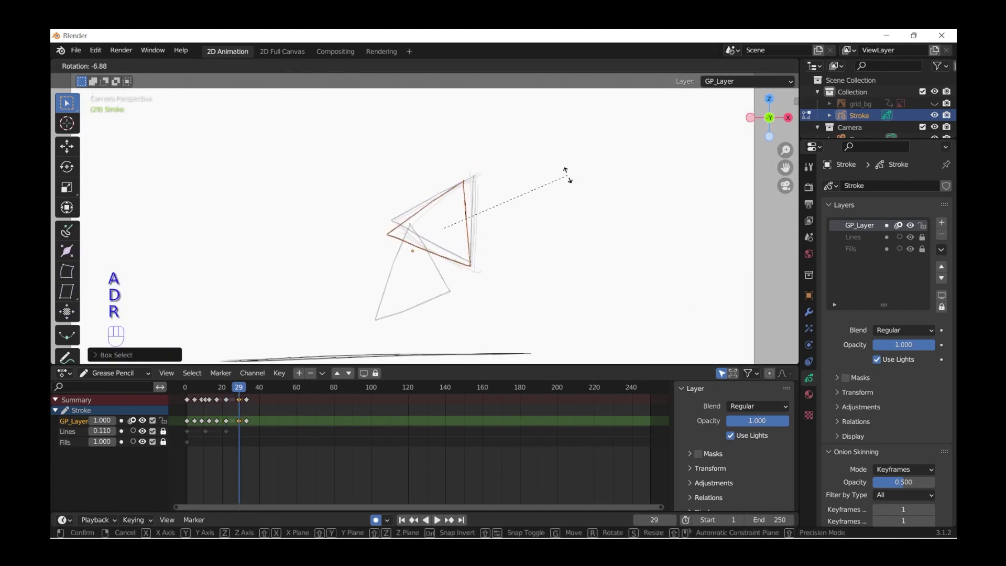
{"action": "left_click", "coordinate": [567, 175]}
In Sculpt Mode, pull the left and lower-right corners of the triangle on frame 29 slightly outwards and down
{"action": "key", "text": "c"}
{"action": "left_click_drag", "start_coordinate": [382, 244], "coordinate": [371, 252]}
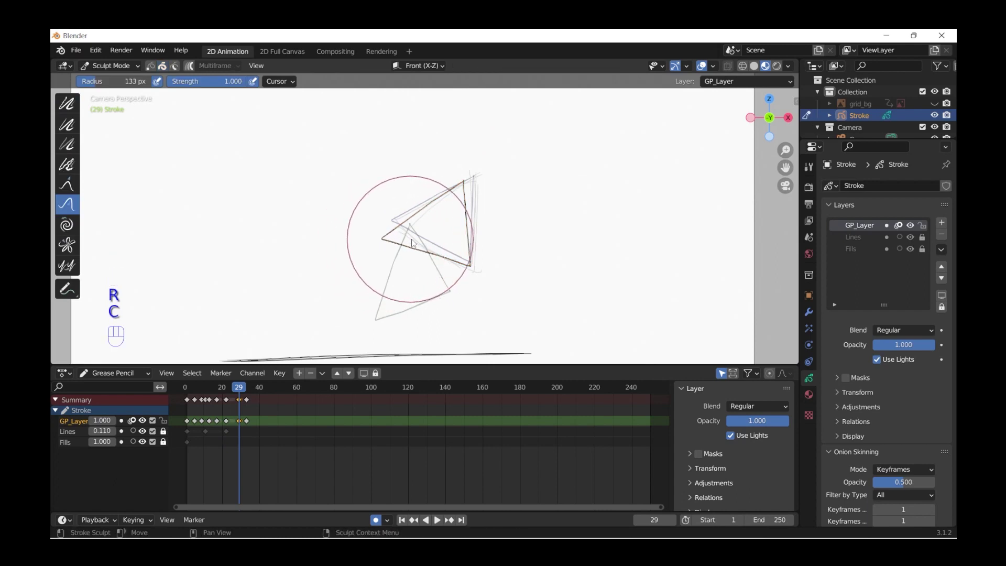
{"action": "left_click_drag", "start_coordinate": [471, 266], "coordinate": [469, 267]}
Flip back and forth between the keyframes on frames 22, 29 and 33 to examine the triangle's turning motion
{"action": "key", "text": "a"}
{"action": "key", "text": "a"}
{"action": "key", "text": "d"}
{"action": "key", "text": "d"}
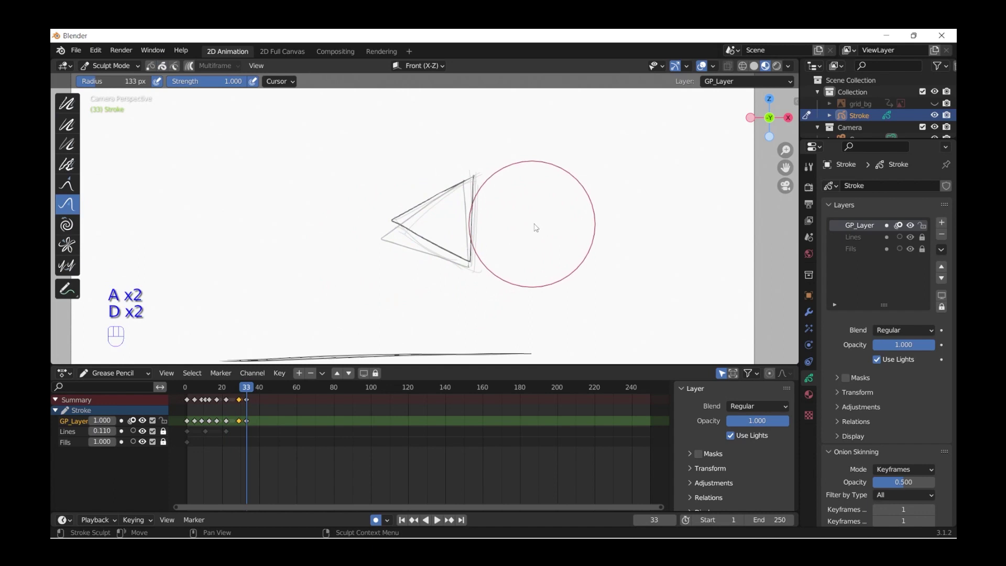
{"action": "key", "text": "a"}
{"action": "key", "text": "a"}
{"action": "key", "text": "a"}
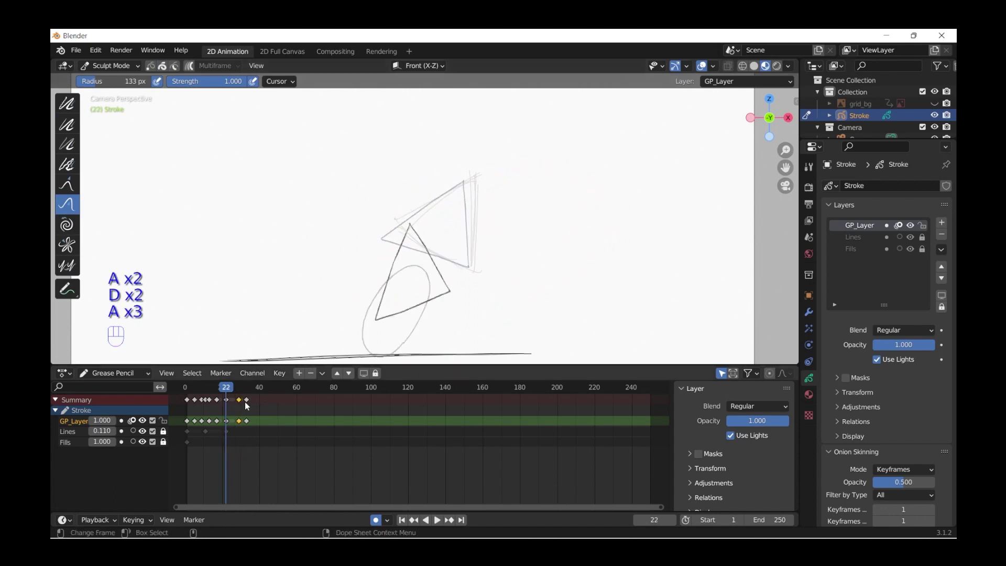
Set the animation's end frame to 45 and play it back from the beginning
{"action": "left_click_drag", "start_coordinate": [254, 401], "coordinate": [270, 390]}
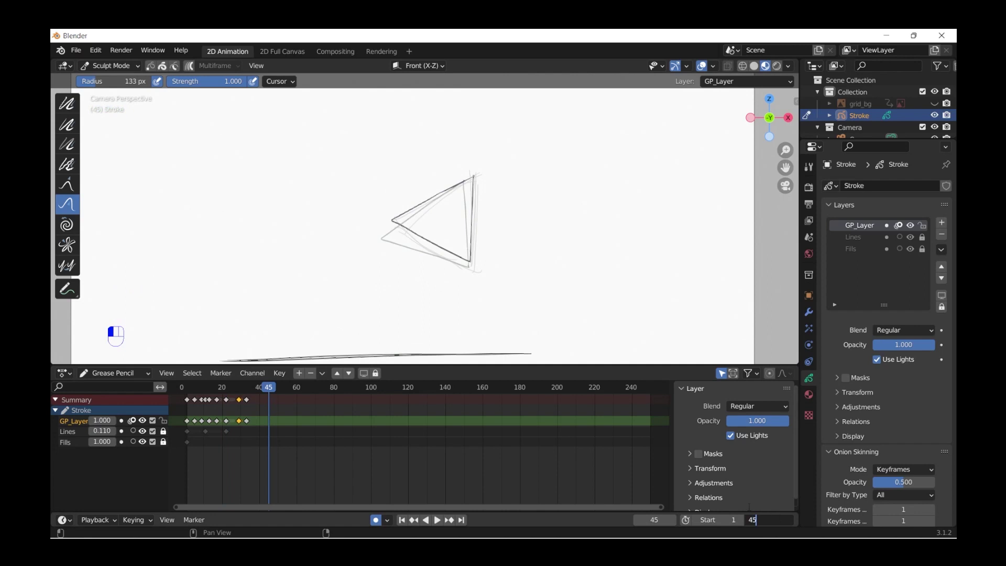
{"action": "key", "text": "Return"}
{"action": "left_click_drag", "start_coordinate": [250, 392], "coordinate": [185, 393]}
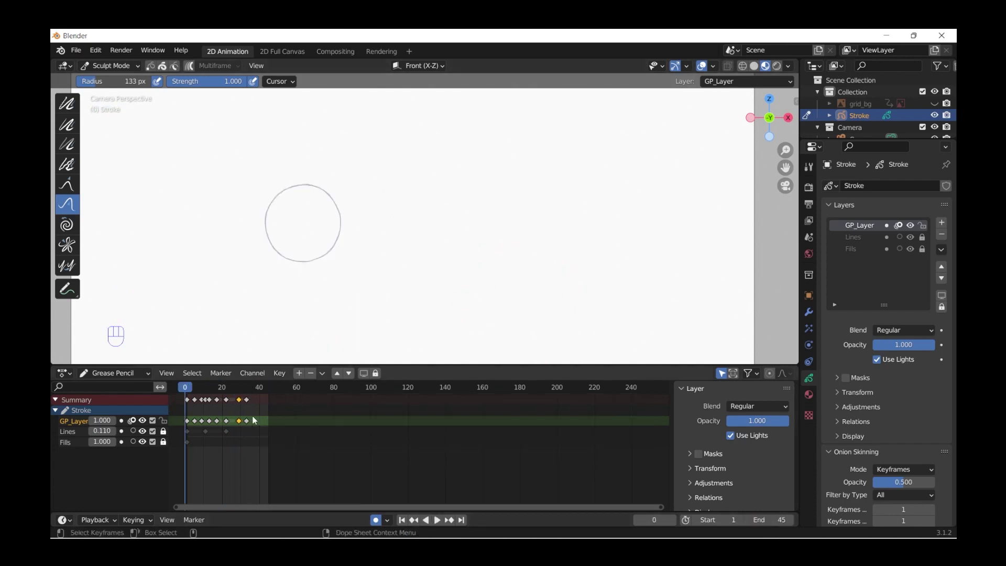
{"action": "key", "text": "space"}
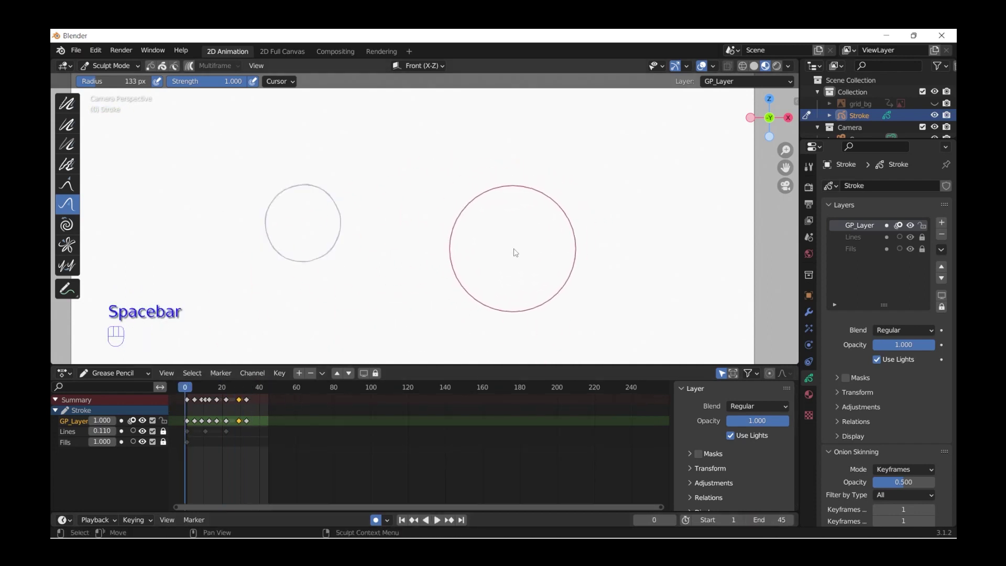
{"action": "key", "text": "Return"}
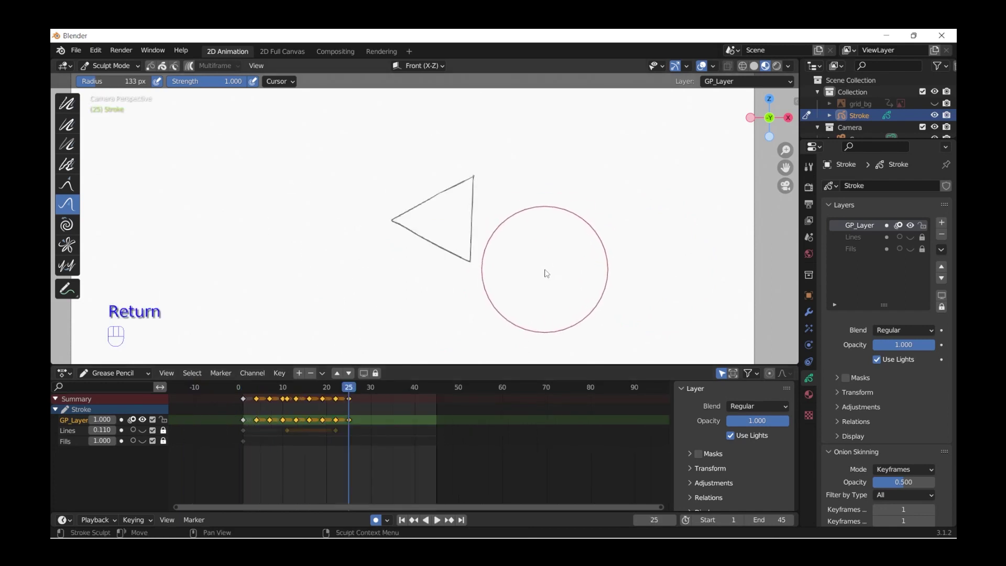
In the face drawing, redo the last undone change and nudge the profile line between nose and upper lip in Sculpt Mode
{"action": "key", "text": "q"}
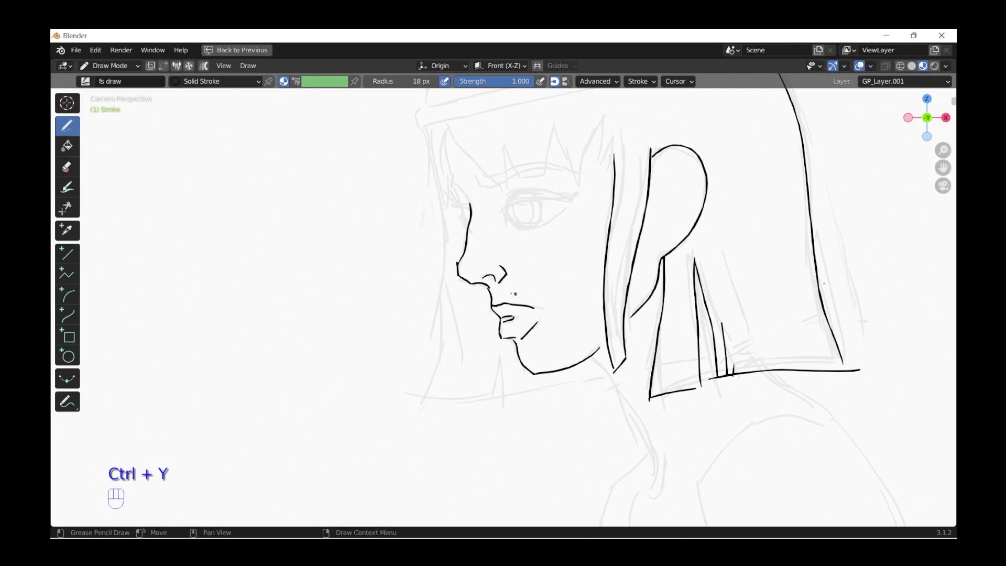
{"action": "key", "text": "ctrl+y"}
{"action": "middle_click_drag", "start_coordinate": [518, 233], "coordinate": [526, 242], "text": "alt"}
{"action": "key", "text": "c"}
{"action": "mouse_move", "coordinate": [492, 290]}
{"action": "left_mouse_down"}
{"action": "mouse_move", "coordinate": [478, 294]}
{"action": "mouse_move", "coordinate": [470, 275]}
{"action": "mouse_move", "coordinate": [500, 287]}
{"action": "left_mouse_up"}
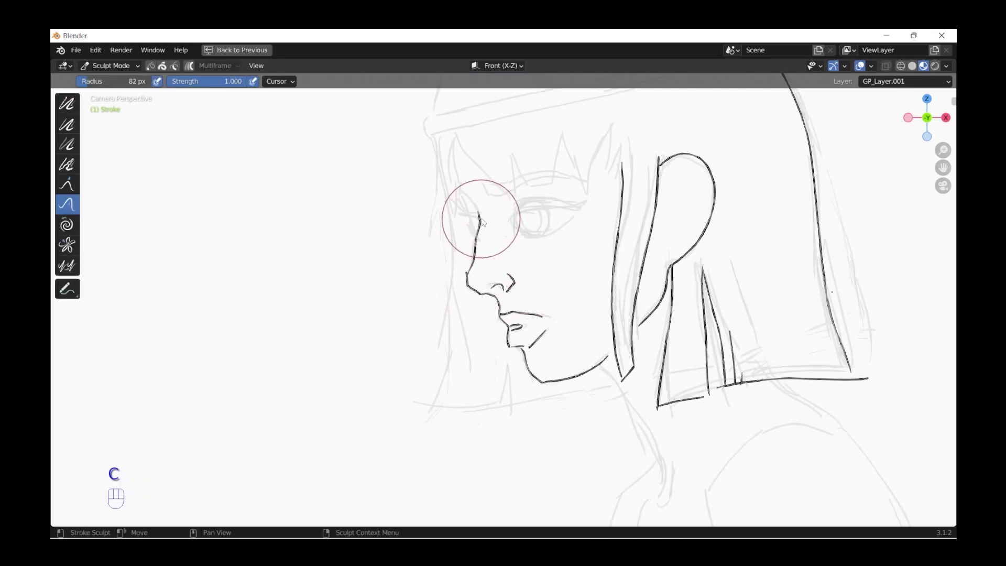
{"action": "key", "text": "shift+q"}
{"action": "key", "text": "q"}
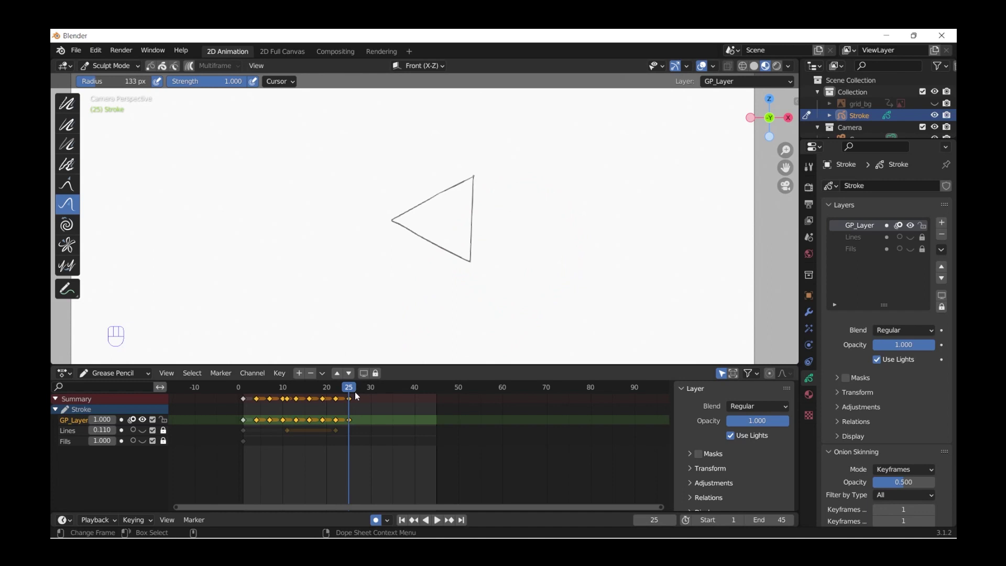
In the triangle animation, adjust the corners and sides of the triangle on frame 23 in Sculpt Mode
{"action": "left_click_drag", "start_coordinate": [356, 396], "coordinate": [331, 403]}
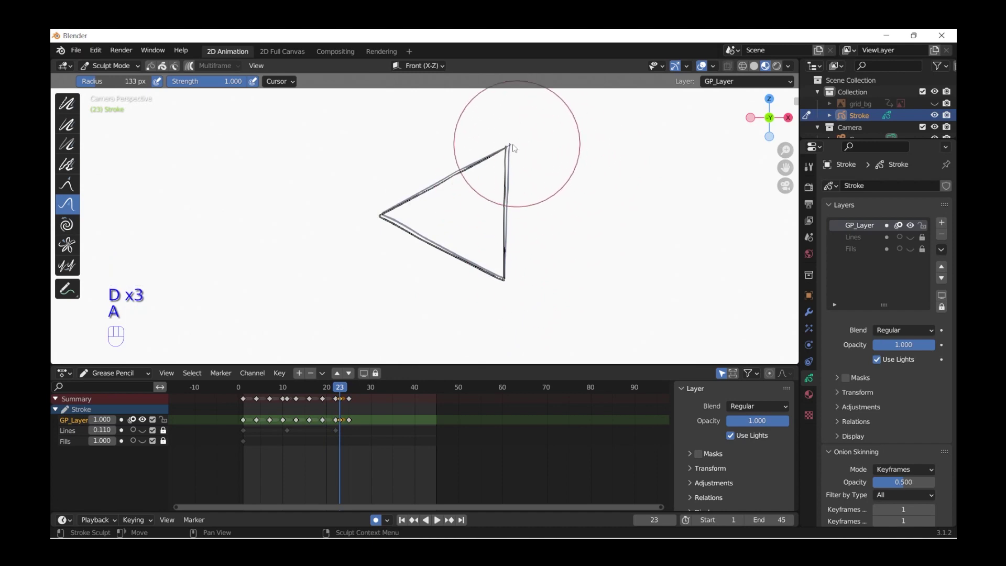
{"action": "left_click_drag", "start_coordinate": [506, 149], "coordinate": [503, 220]}
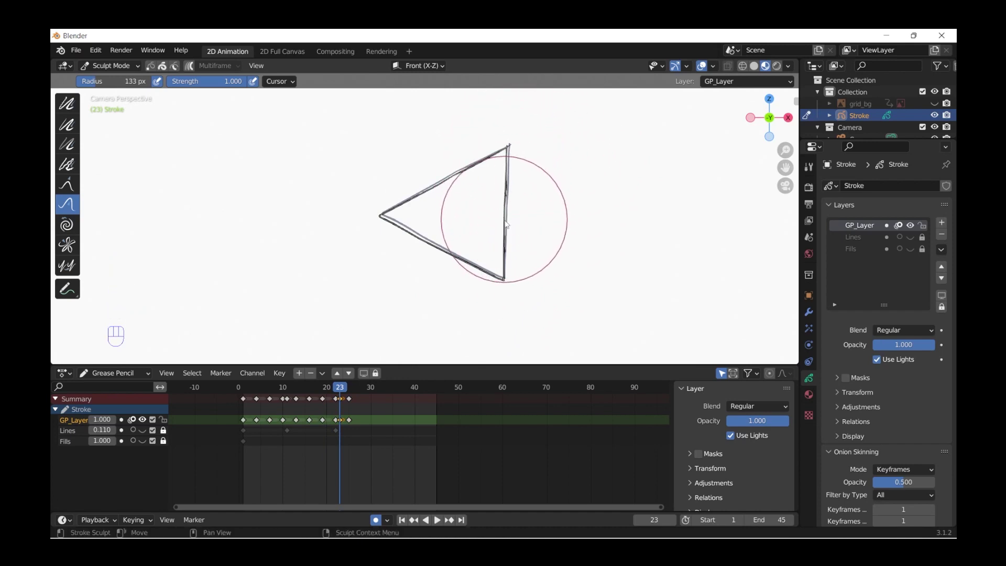
{"action": "left_click_drag", "start_coordinate": [385, 227], "coordinate": [470, 261]}
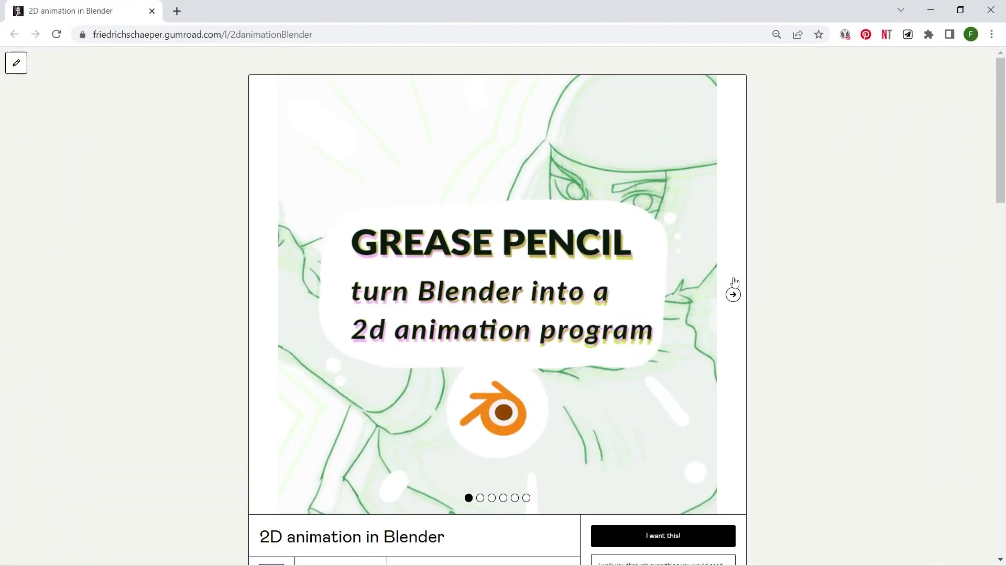
On the 2D animation in Blender course page in the browser, look through the preview images and read the description and topics covered
{"action": "left_click", "coordinate": [733, 294]}
{"action": "left_click", "coordinate": [733, 295]}
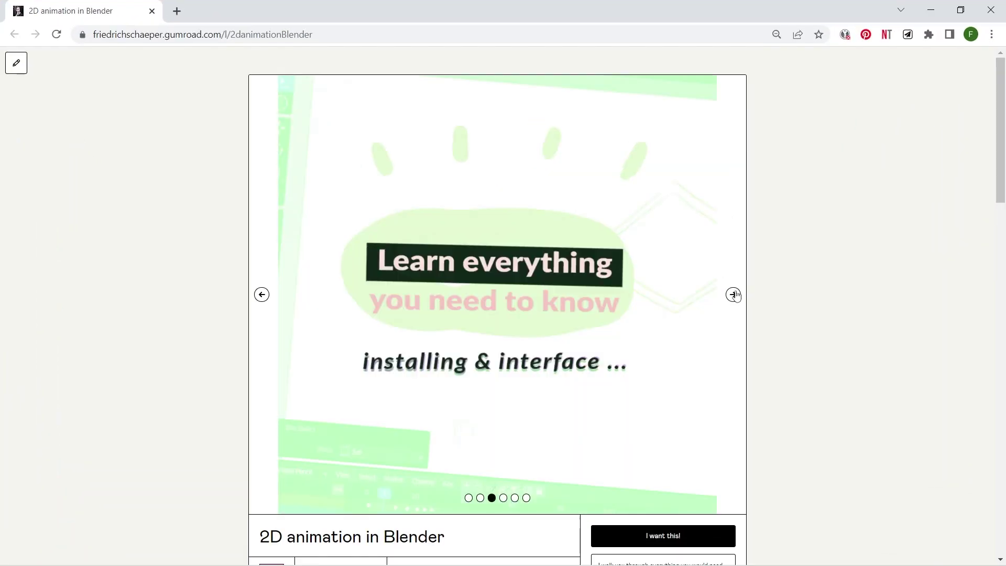
{"action": "left_click", "coordinate": [733, 294]}
{"action": "left_click", "coordinate": [733, 294]}
{"action": "left_click", "coordinate": [734, 294]}
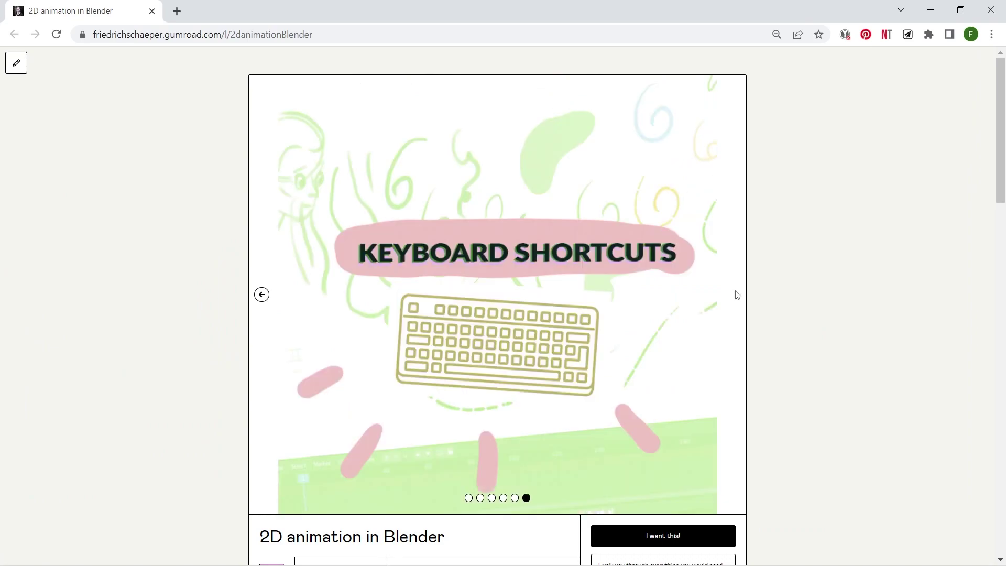
{"action": "scroll", "coordinate": [737, 295], "scroll_direction": "down", "scroll_amount": 10}
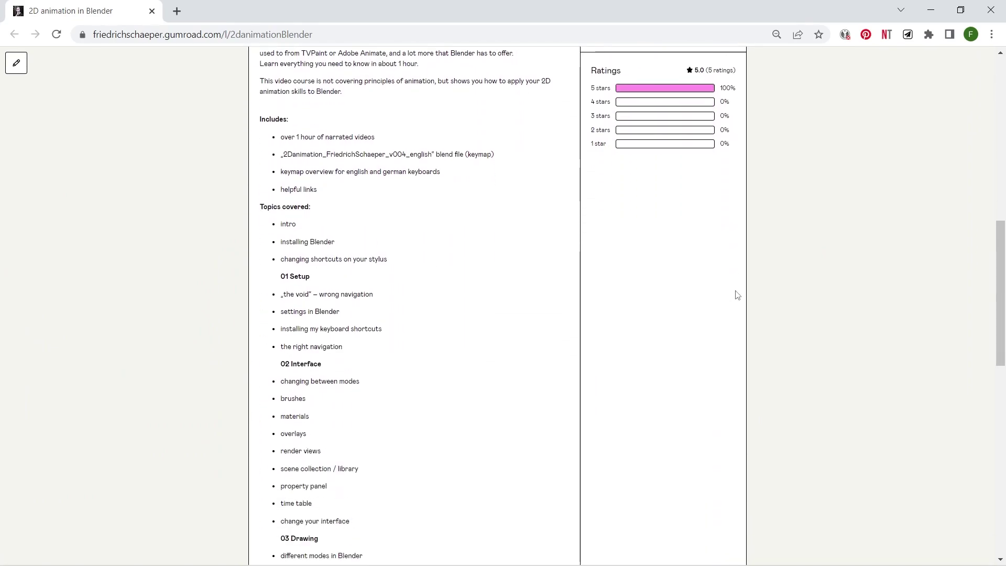
{"action": "scroll", "coordinate": [737, 295], "scroll_direction": "down", "scroll_amount": 13}
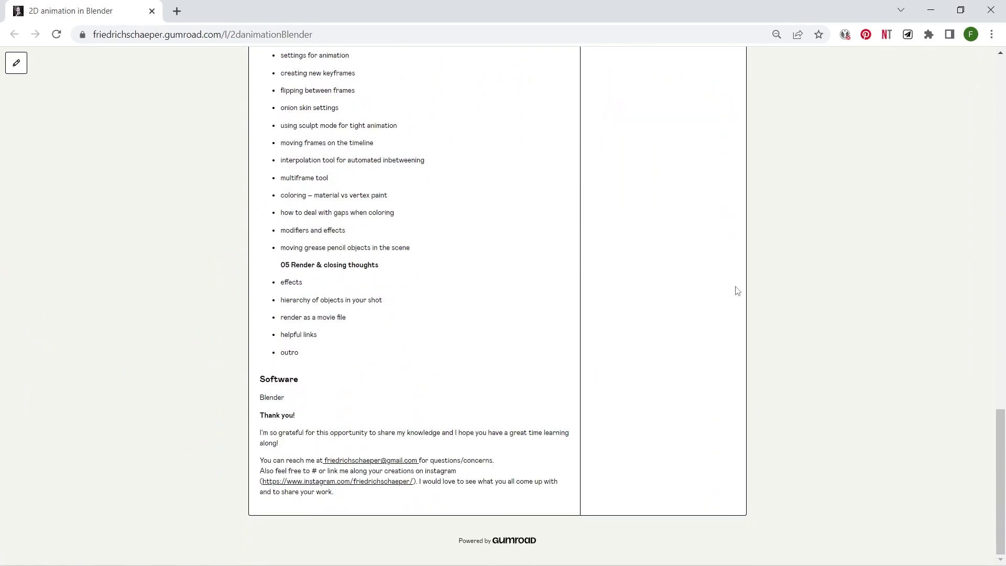